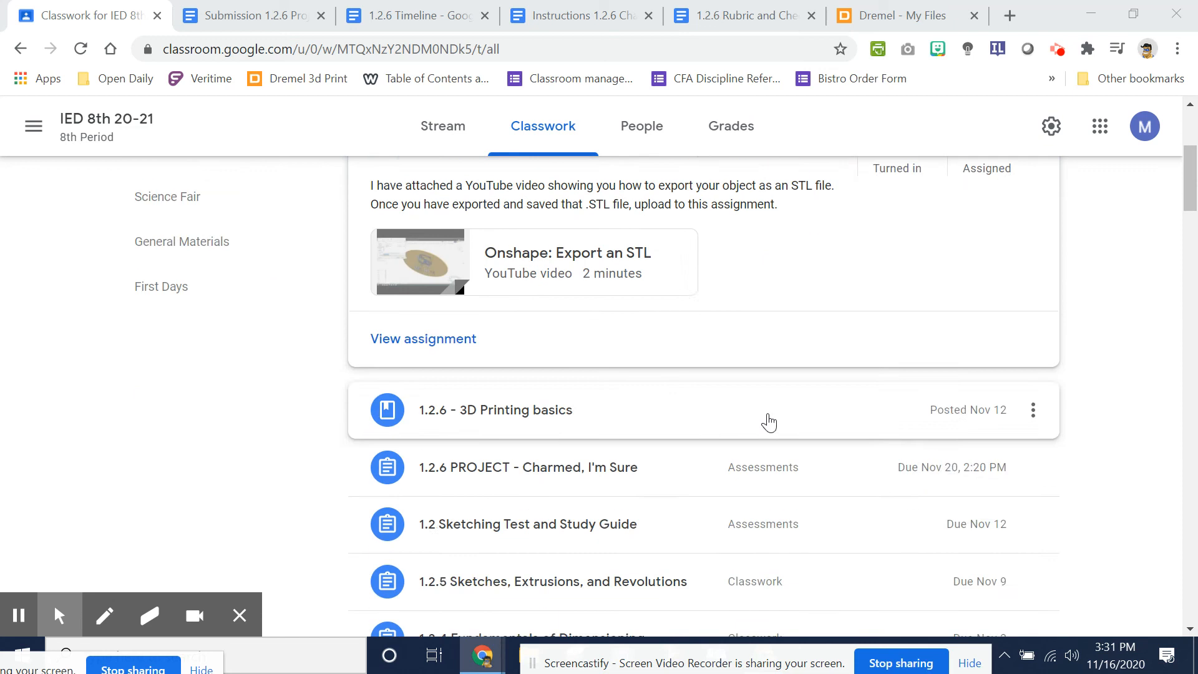
Switch to the Dremel page and load printcloud.dremel.com.
{"action": "left_click", "coordinate": [880, 11]}
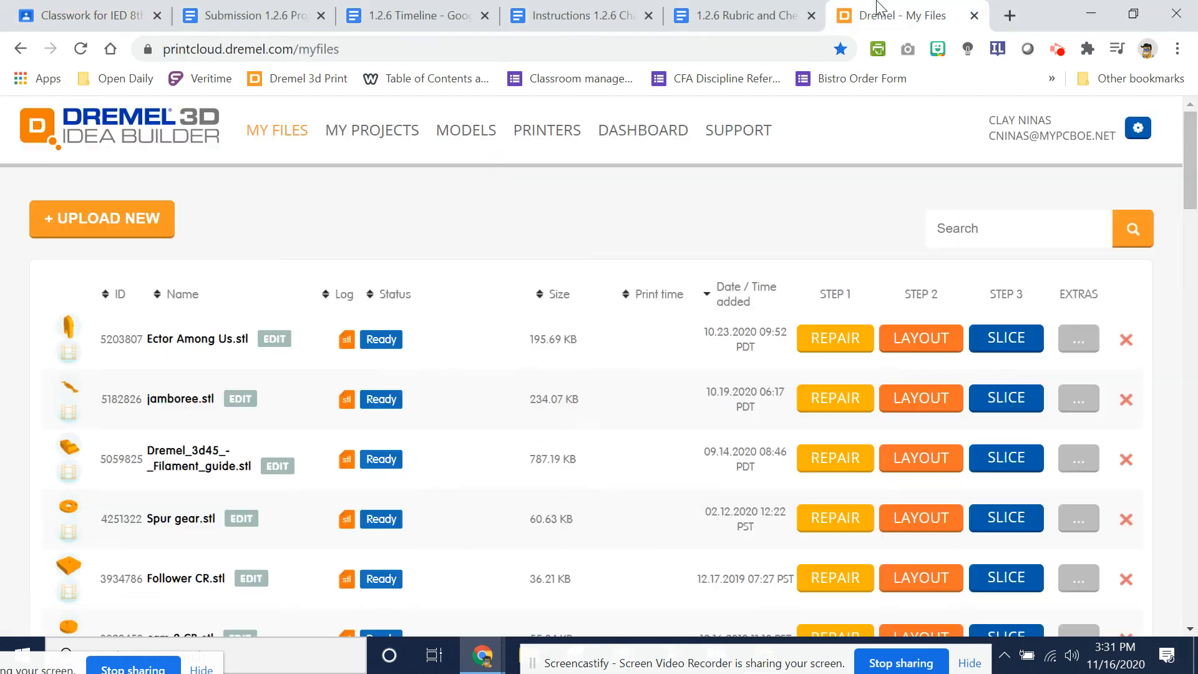
{"action": "left_click", "coordinate": [391, 56]}
{"action": "type", "text": "pr"}
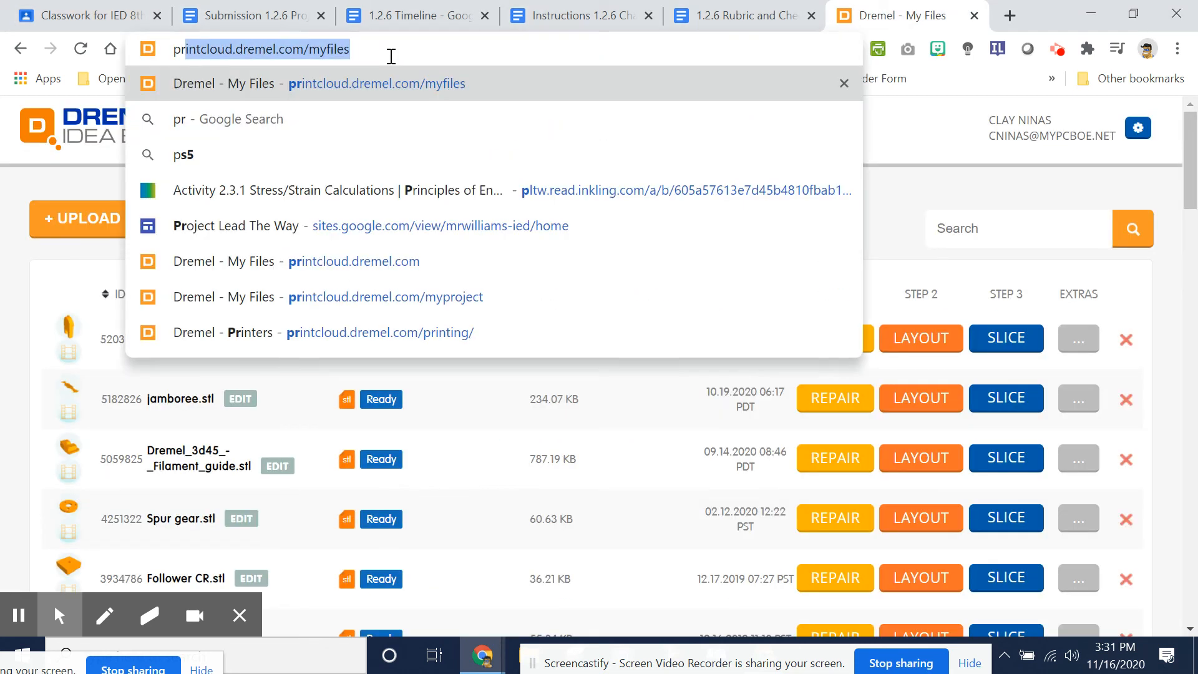
{"action": "type", "text": "intcloud.dremel.com"}
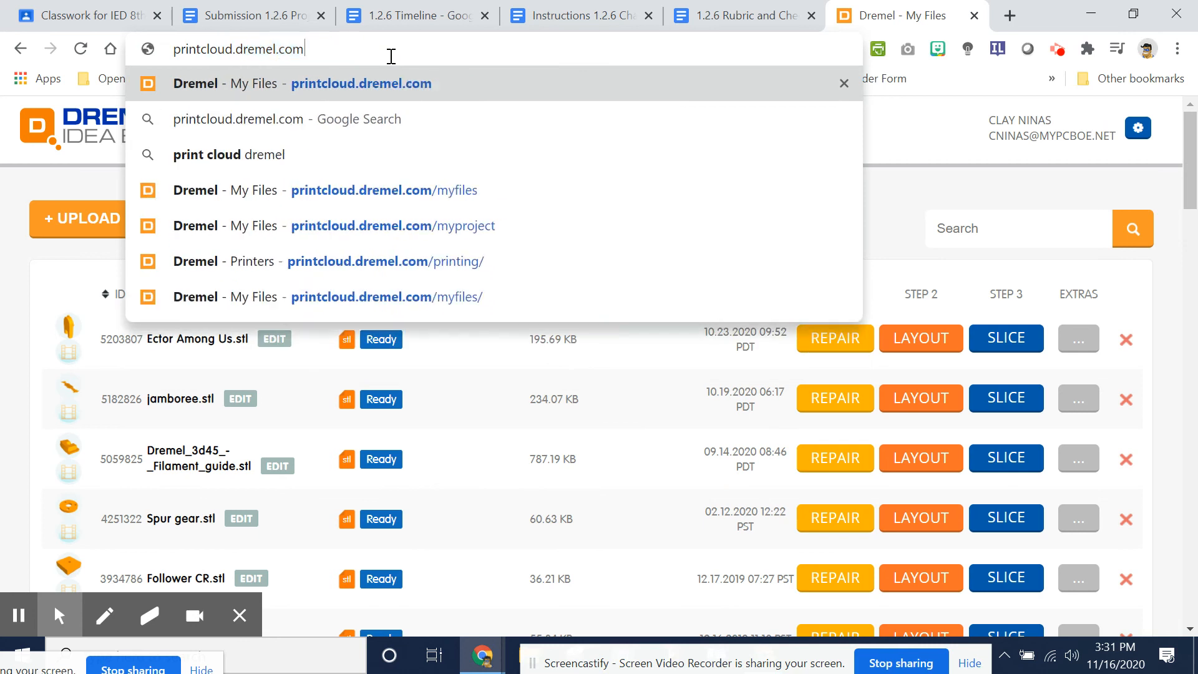
{"action": "key", "text": "Return"}
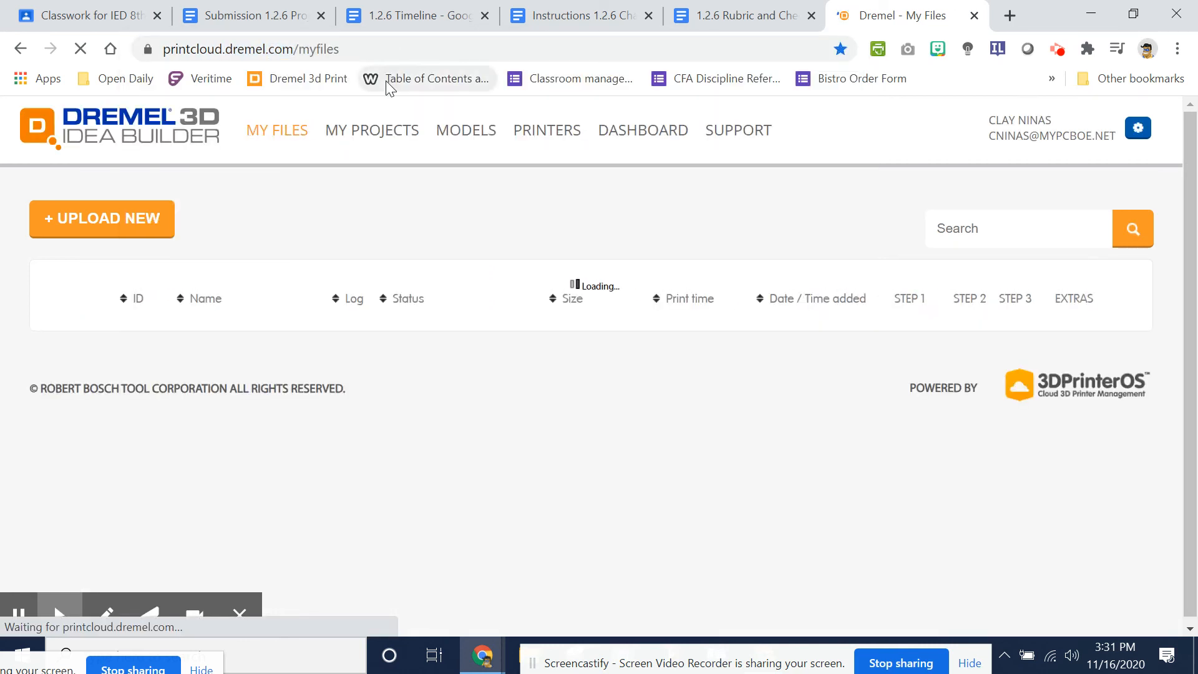
Return to the Google Classroom classwork, expand the "1.2.6 - 3D Printing basics" material and find the Dremel Cloud Print Operation PDF.
{"action": "left_click", "coordinate": [94, 18]}
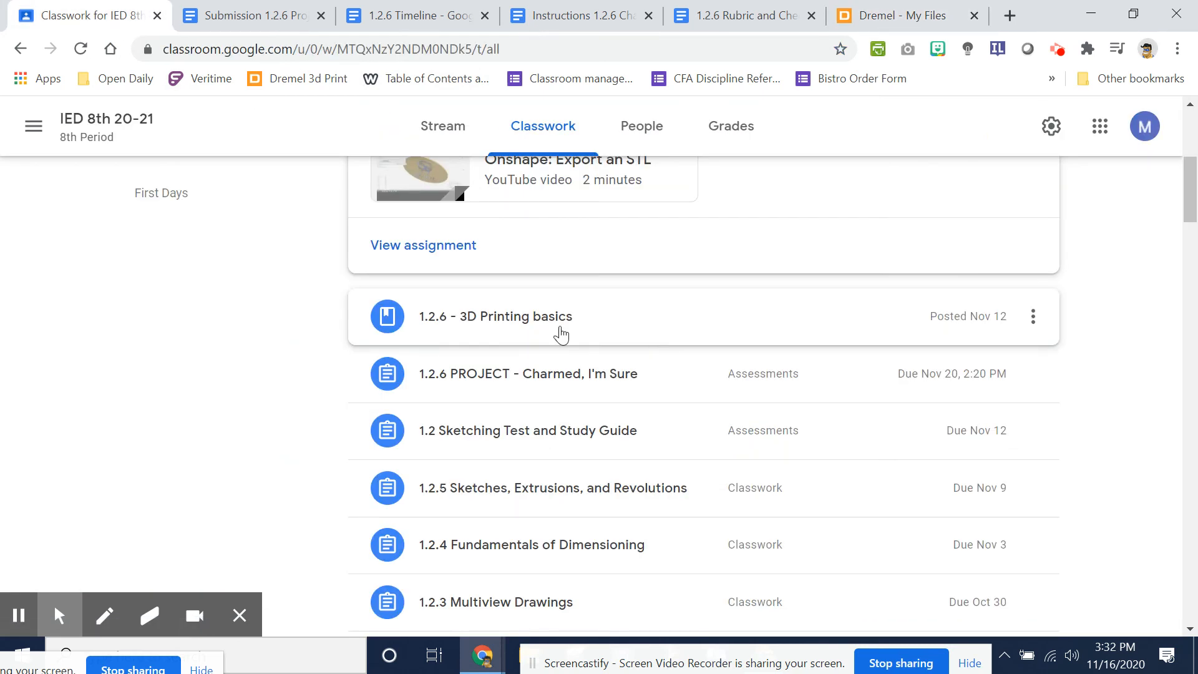
{"action": "left_click", "coordinate": [559, 332]}
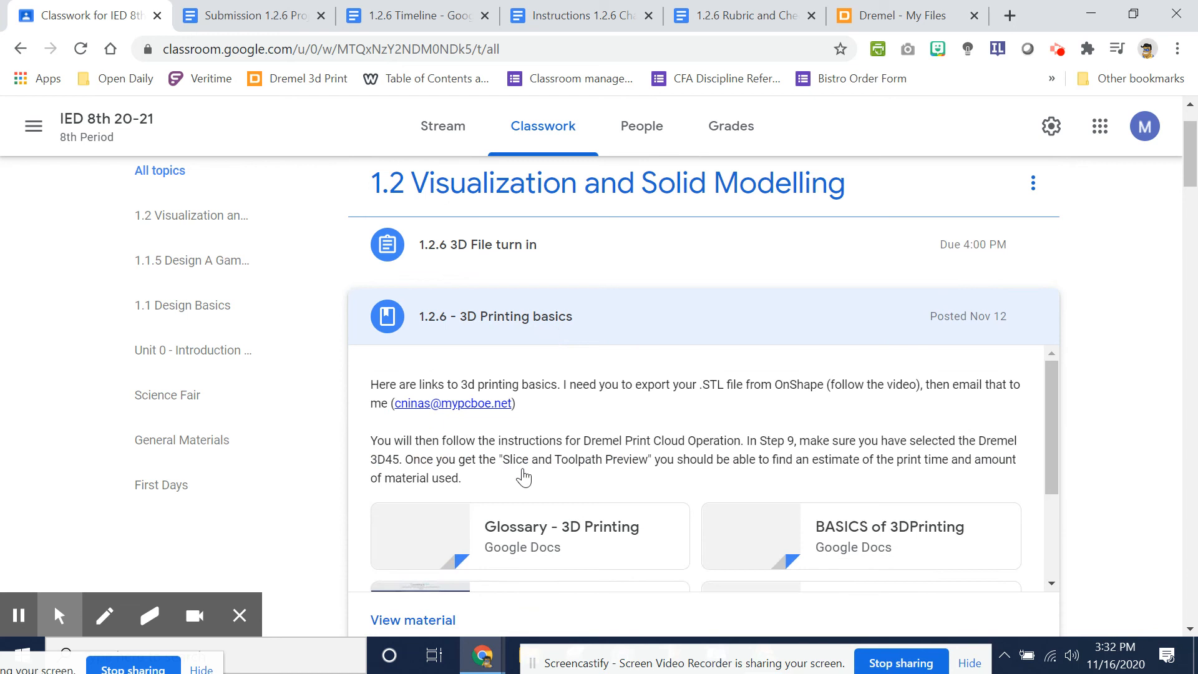
{"action": "scroll", "coordinate": [752, 464], "scroll_direction": "down", "scroll_amount": 2}
{"action": "scroll", "coordinate": [752, 465], "scroll_direction": "down", "scroll_amount": 1}
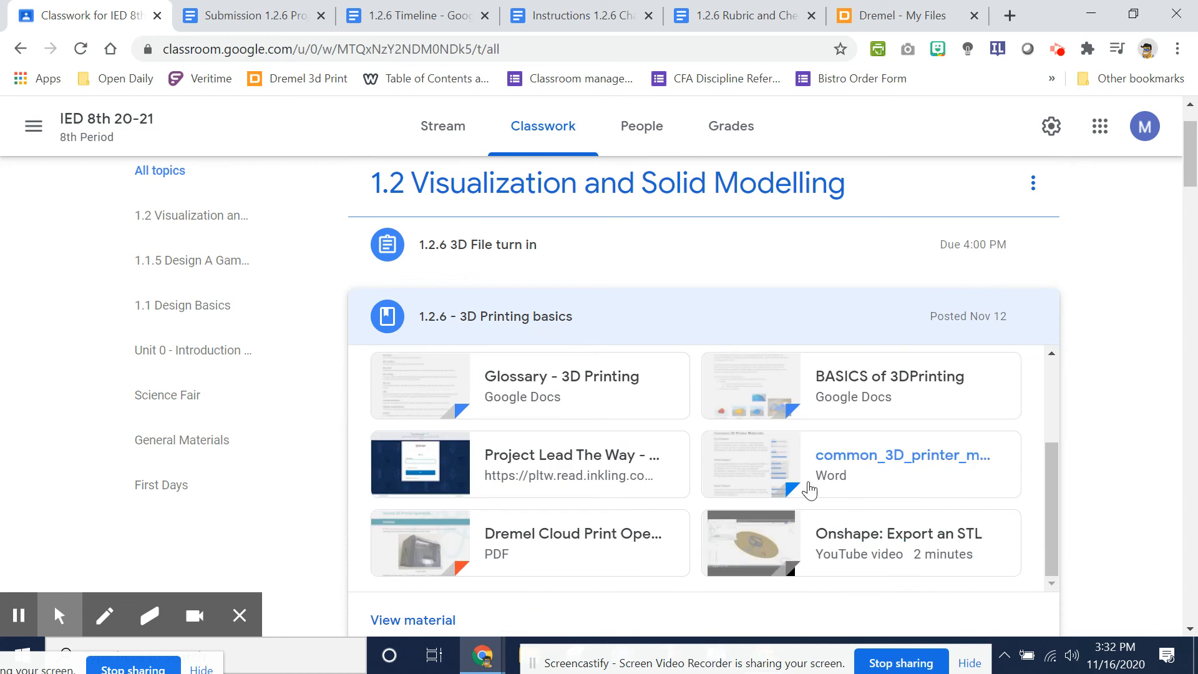
{"action": "left_click", "coordinate": [585, 538]}
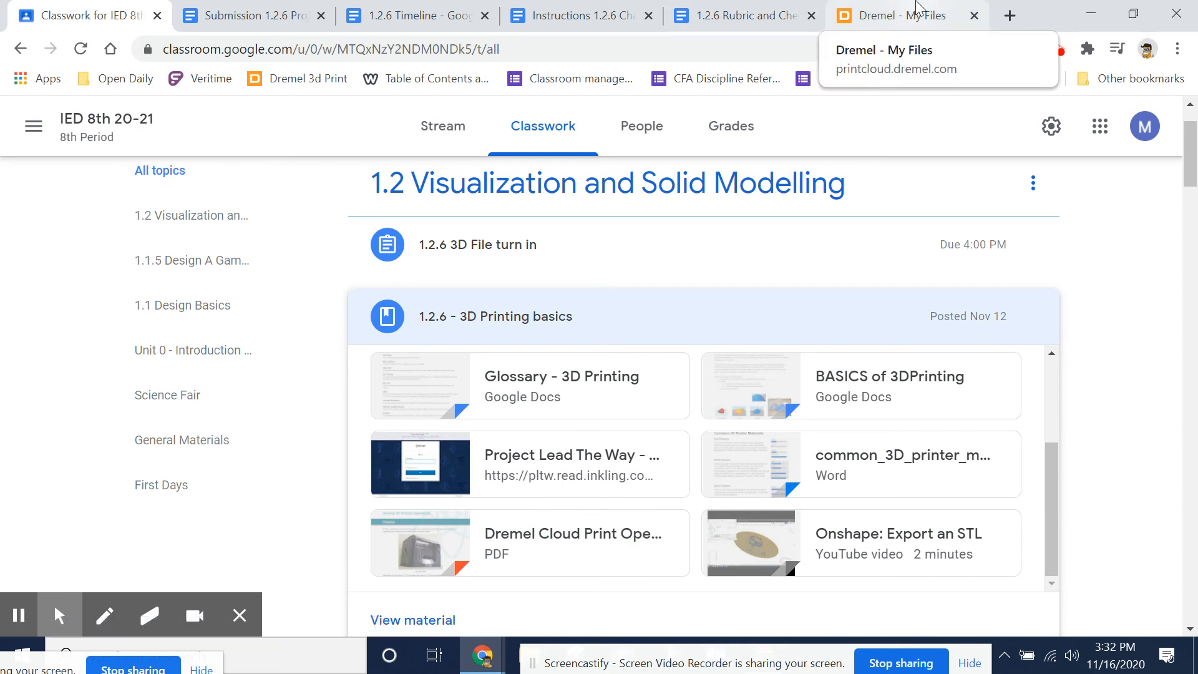
Switch back to Dremel My Files, start a single-file upload and browse to the 3d printing folder in Google Drive.
{"action": "left_click", "coordinate": [917, 3]}
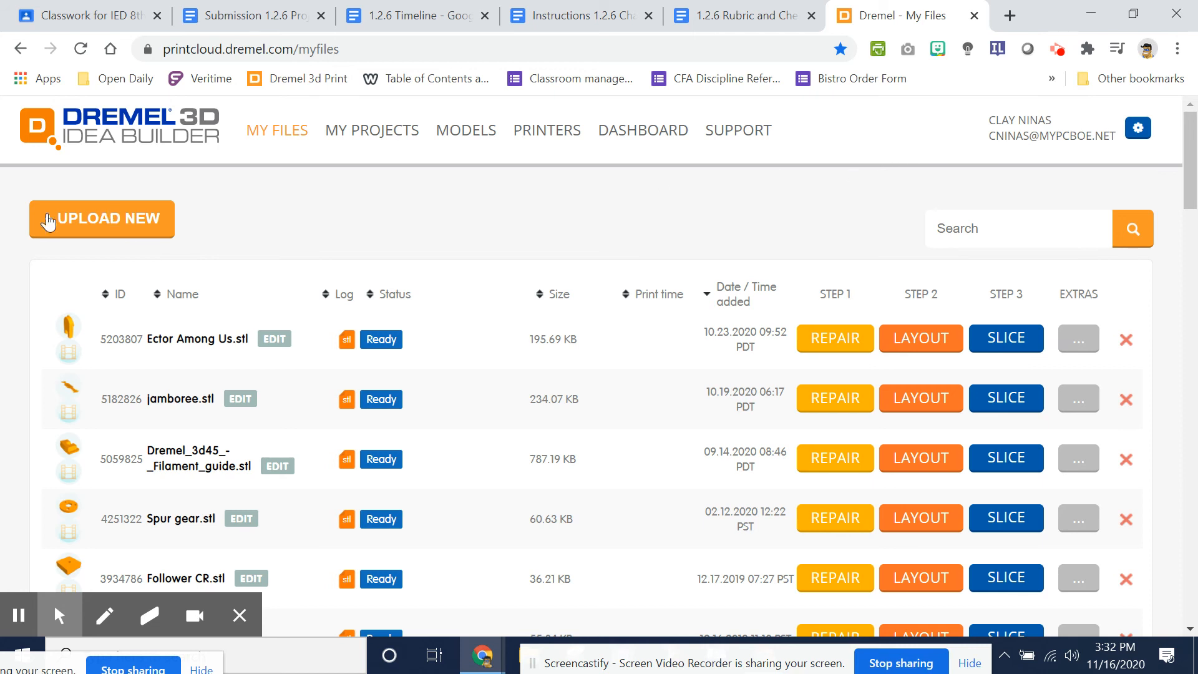
{"action": "left_click", "coordinate": [133, 228]}
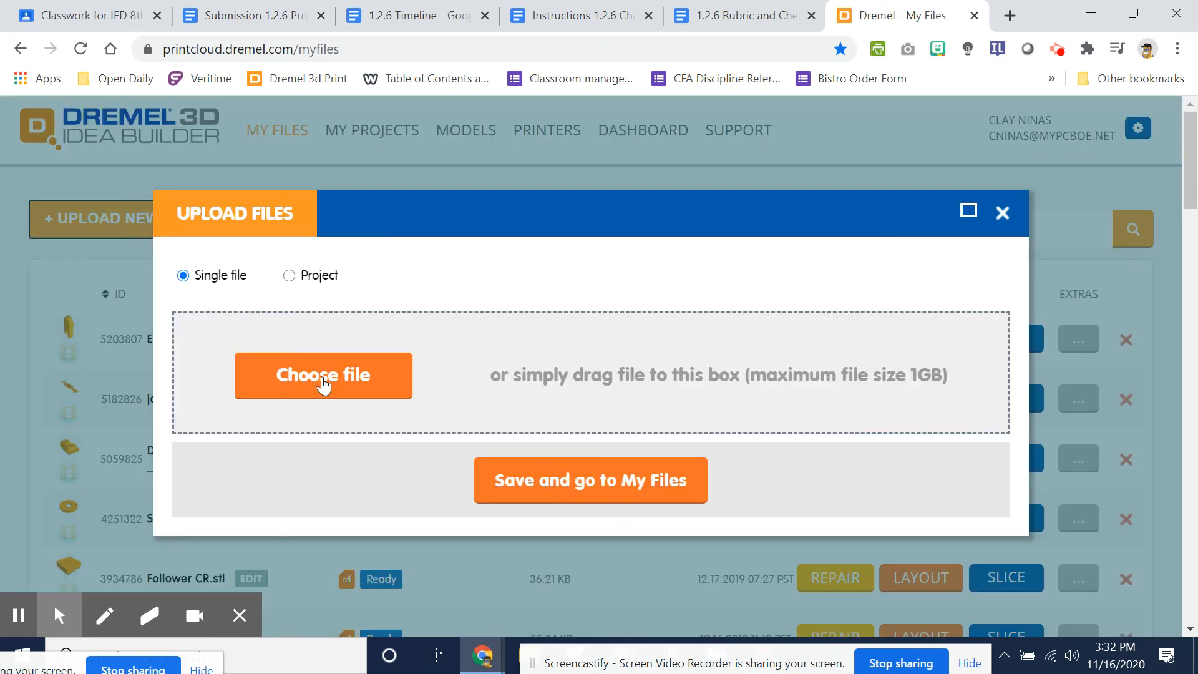
{"action": "left_click", "coordinate": [323, 382]}
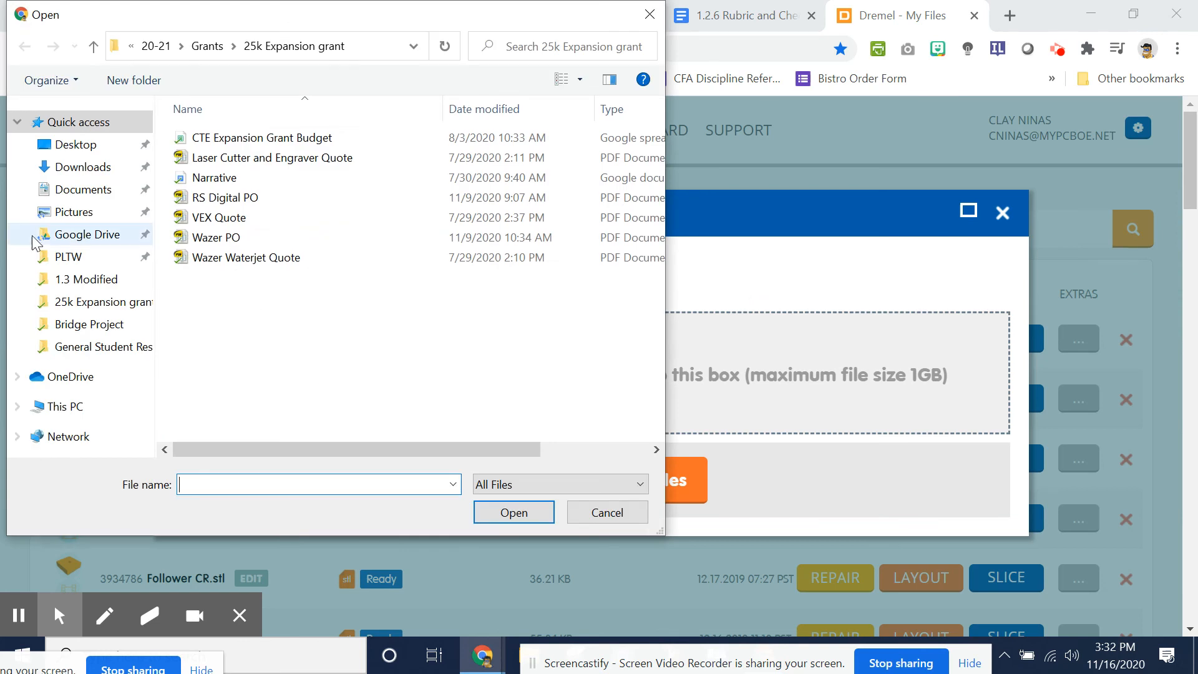
{"action": "left_click", "coordinate": [78, 236]}
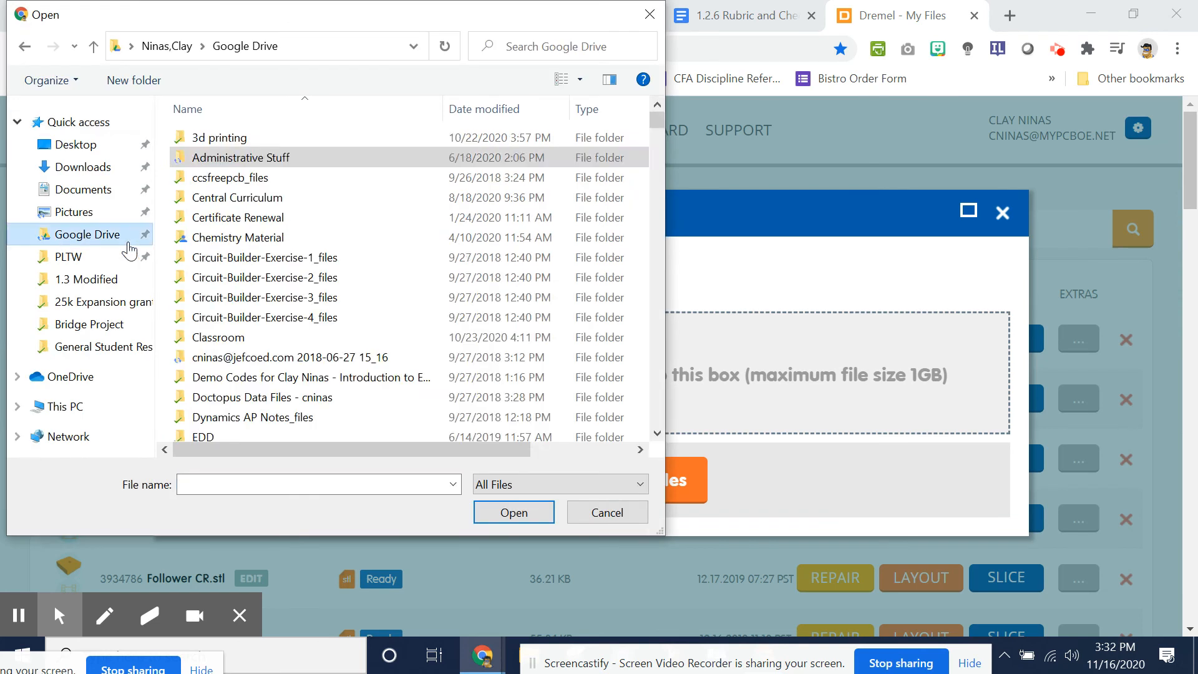
{"action": "double_click", "coordinate": [270, 136]}
Look through the Test Prints and Robotics folders for a model file to upload.
{"action": "scroll", "coordinate": [378, 214], "scroll_direction": "down", "scroll_amount": 4}
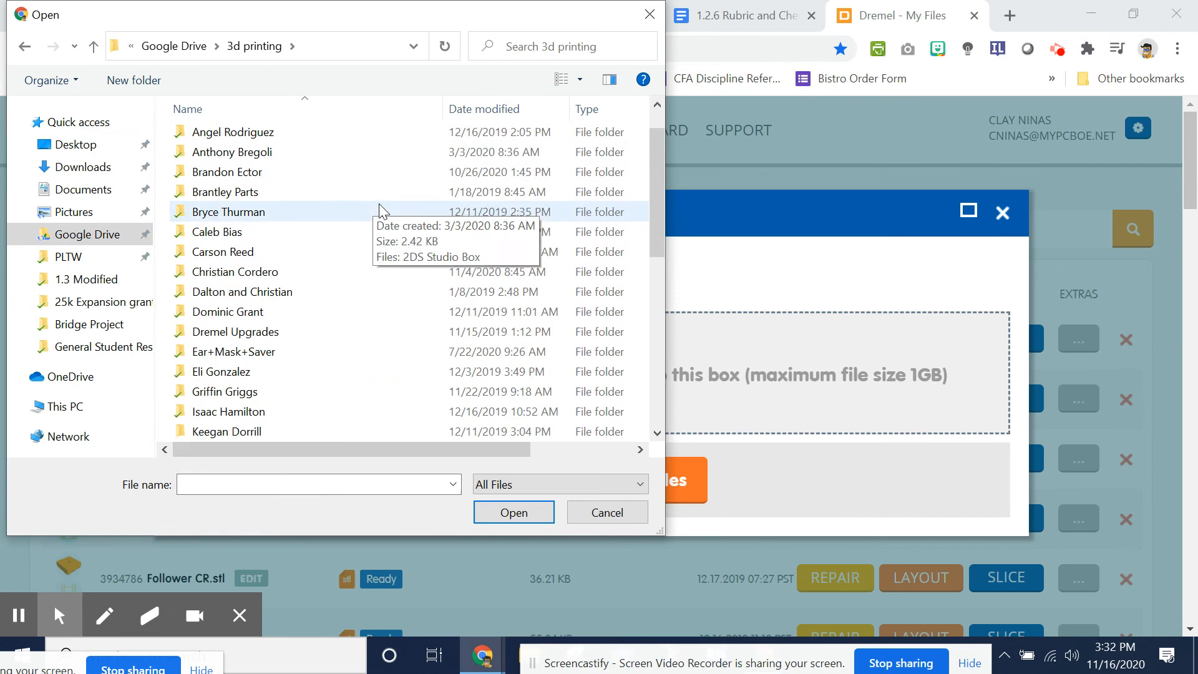
{"action": "scroll", "coordinate": [383, 225], "scroll_direction": "down", "scroll_amount": 4}
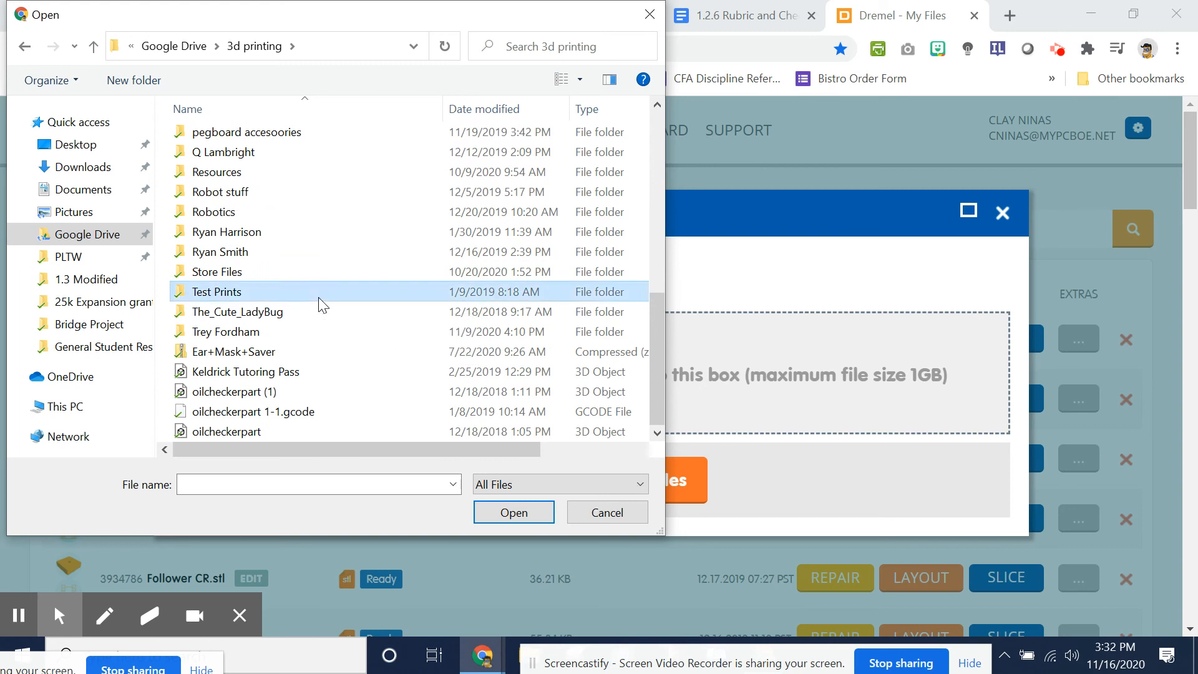
{"action": "double_click", "coordinate": [319, 297]}
{"action": "left_click", "coordinate": [256, 47]}
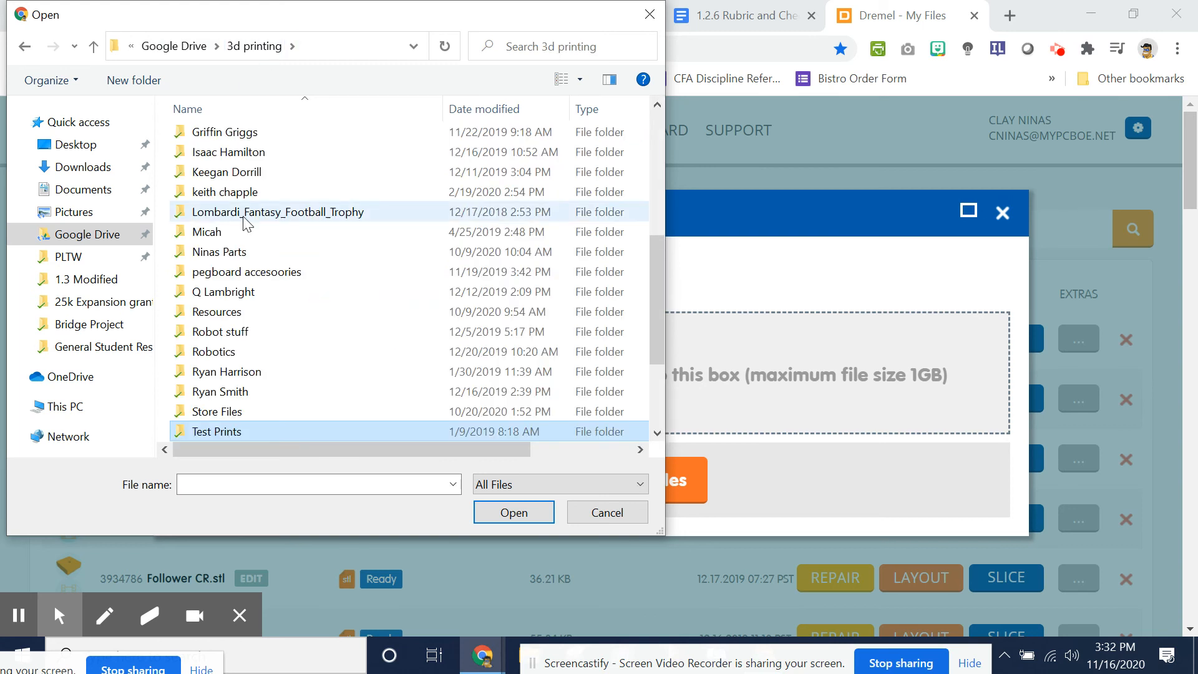
{"action": "double_click", "coordinate": [269, 360]}
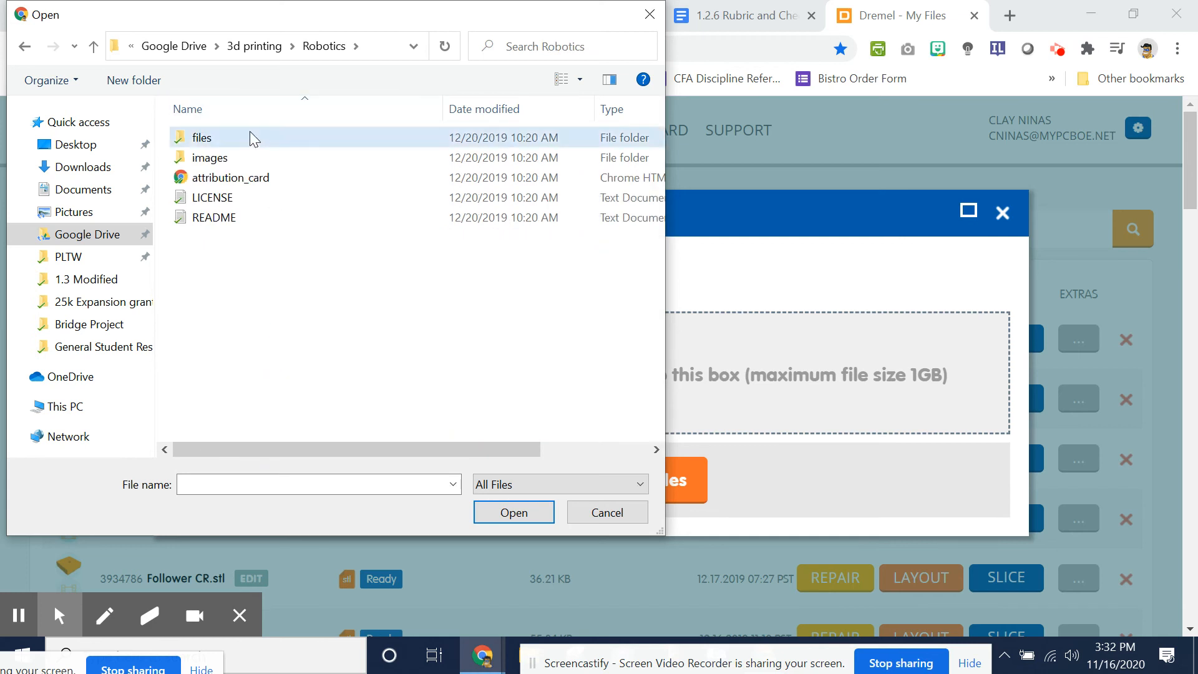
{"action": "double_click", "coordinate": [254, 139]}
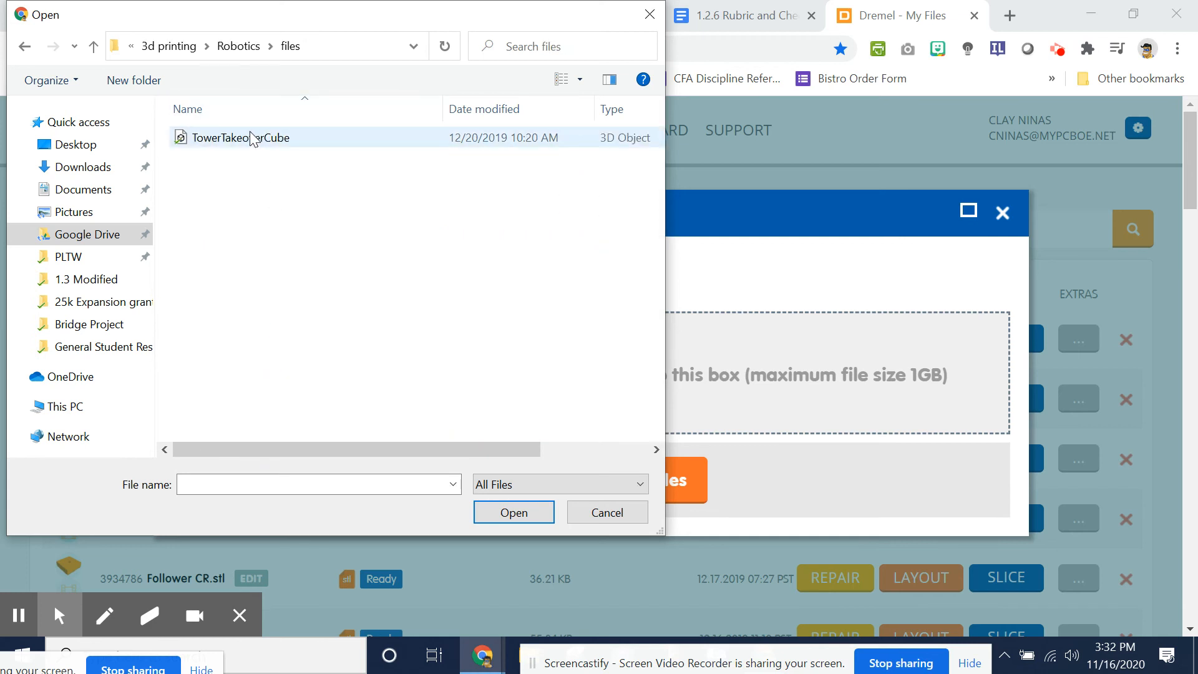
{"action": "left_click", "coordinate": [241, 46]}
{"action": "left_click", "coordinate": [256, 46]}
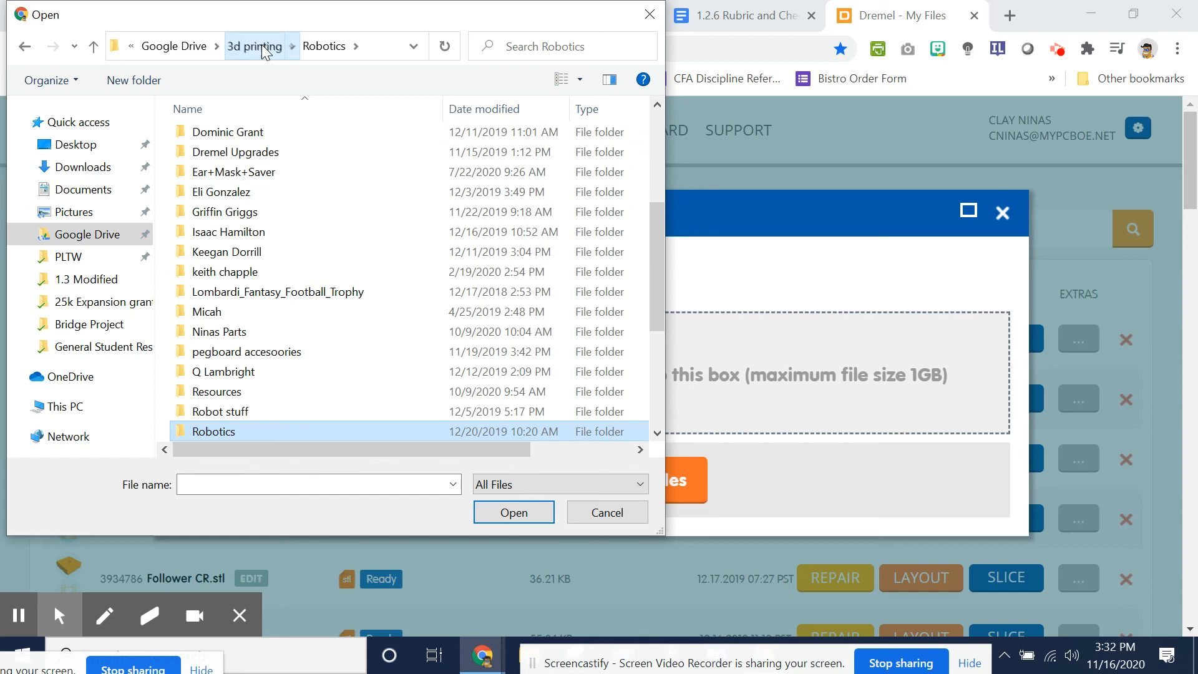
Upload _Hero__ear_mask_saver_1 from the files folder inside Ear+Mask+Saver and save it to My Files.
{"action": "double_click", "coordinate": [275, 173]}
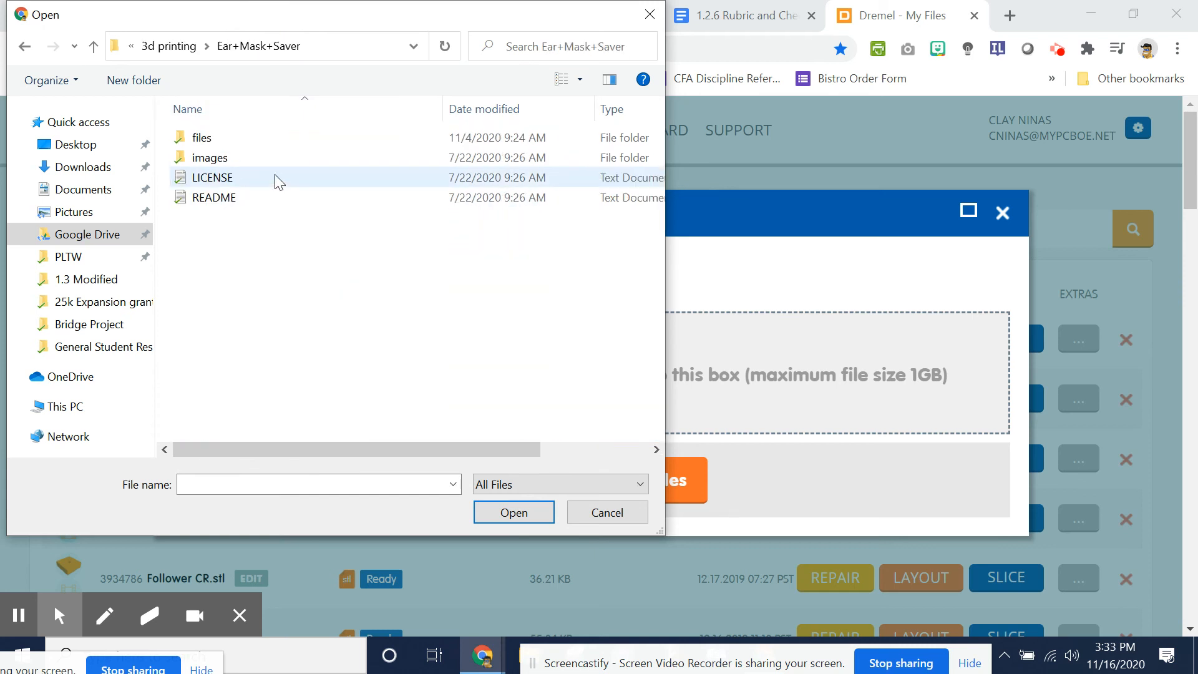
{"action": "double_click", "coordinate": [285, 139]}
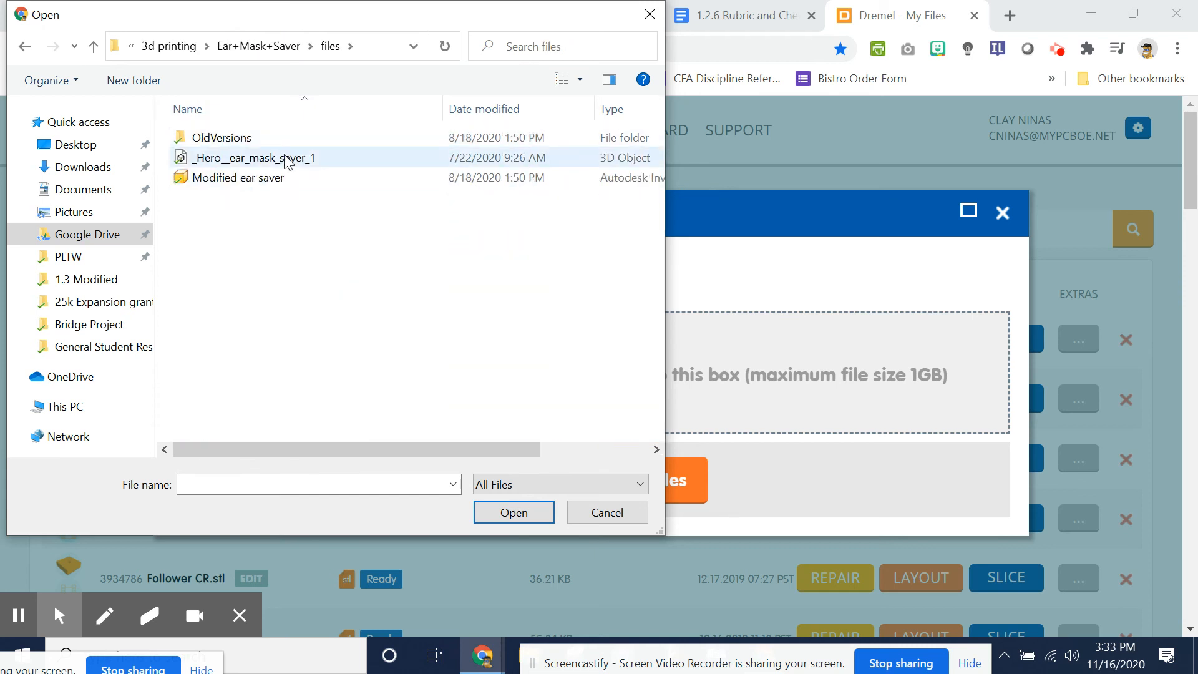
{"action": "left_click", "coordinate": [287, 179]}
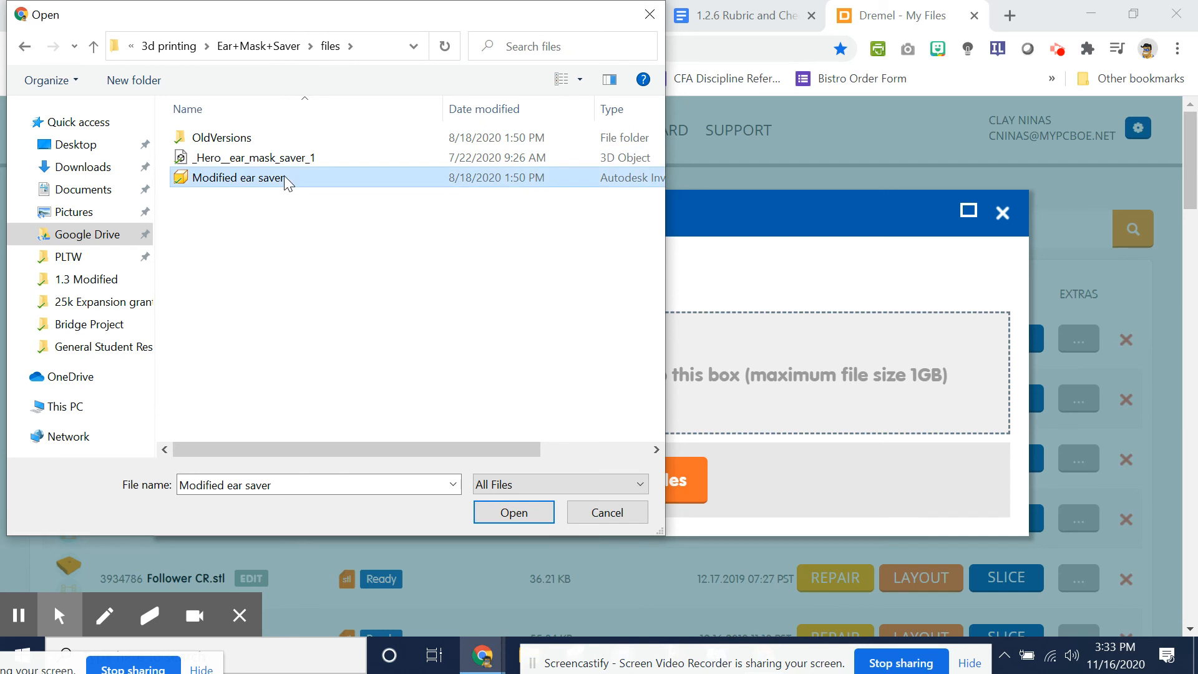
{"action": "double_click", "coordinate": [315, 158]}
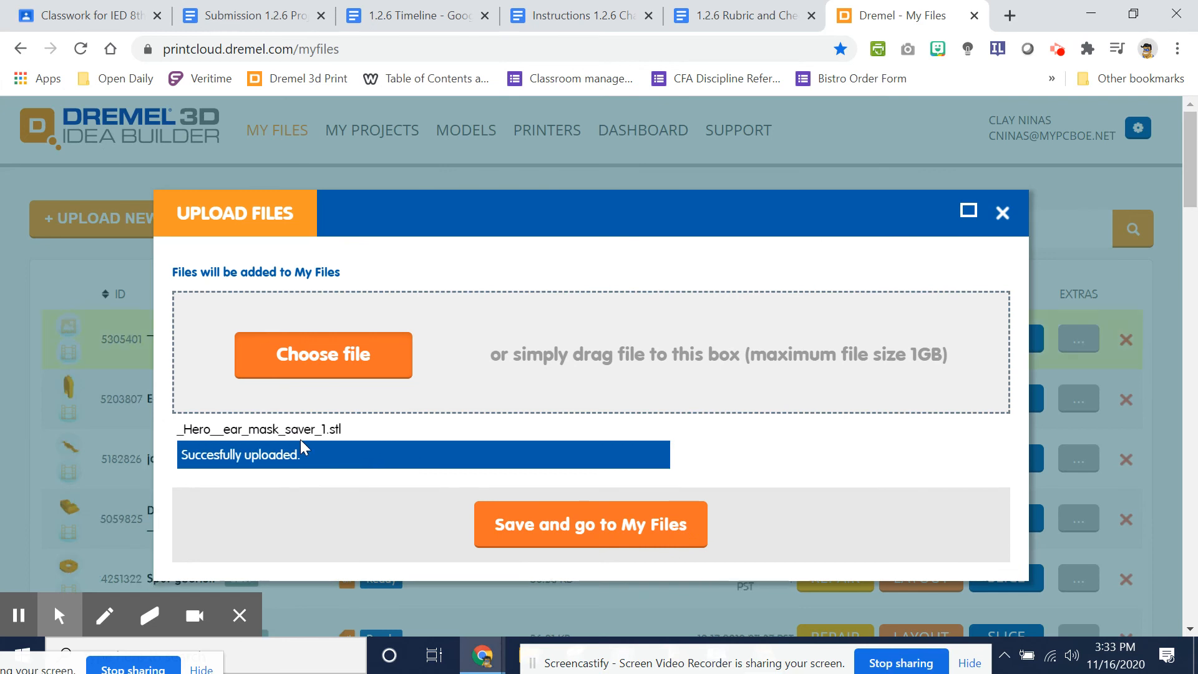
{"action": "left_click", "coordinate": [666, 543]}
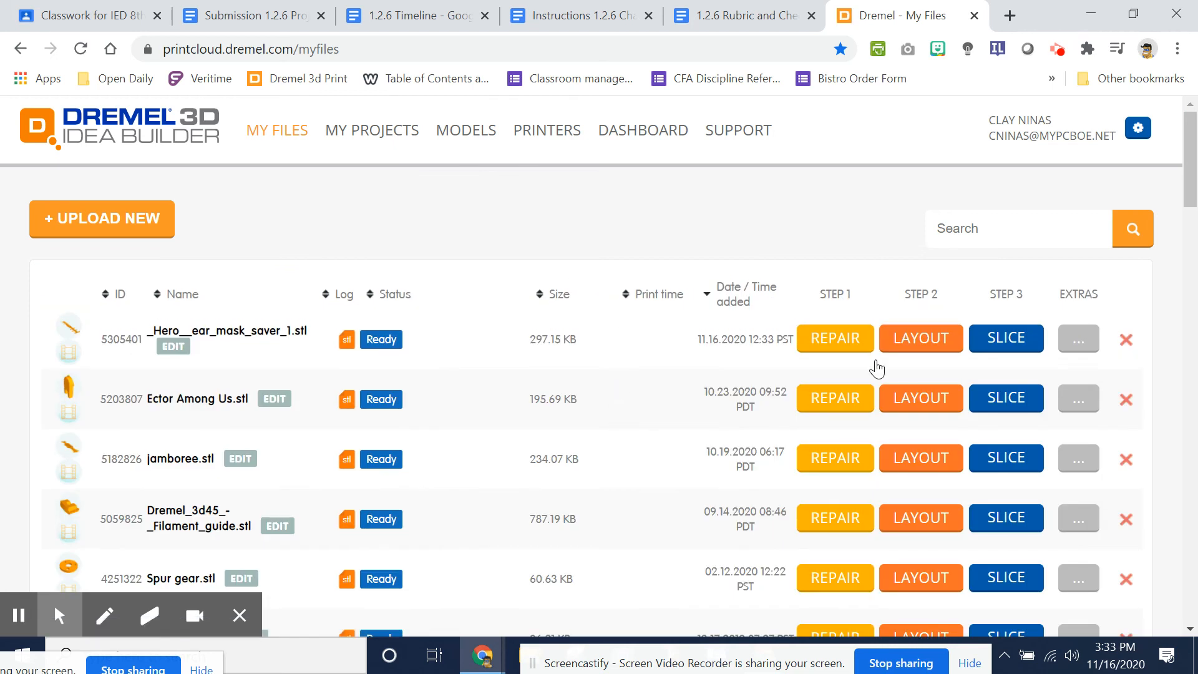
Repair _Hero__ear_mask_saver_1.stl with Magic Fix, optimizing for the Dremel 3D45 Idea Builder, and close the finished log.
{"action": "left_click", "coordinate": [836, 361]}
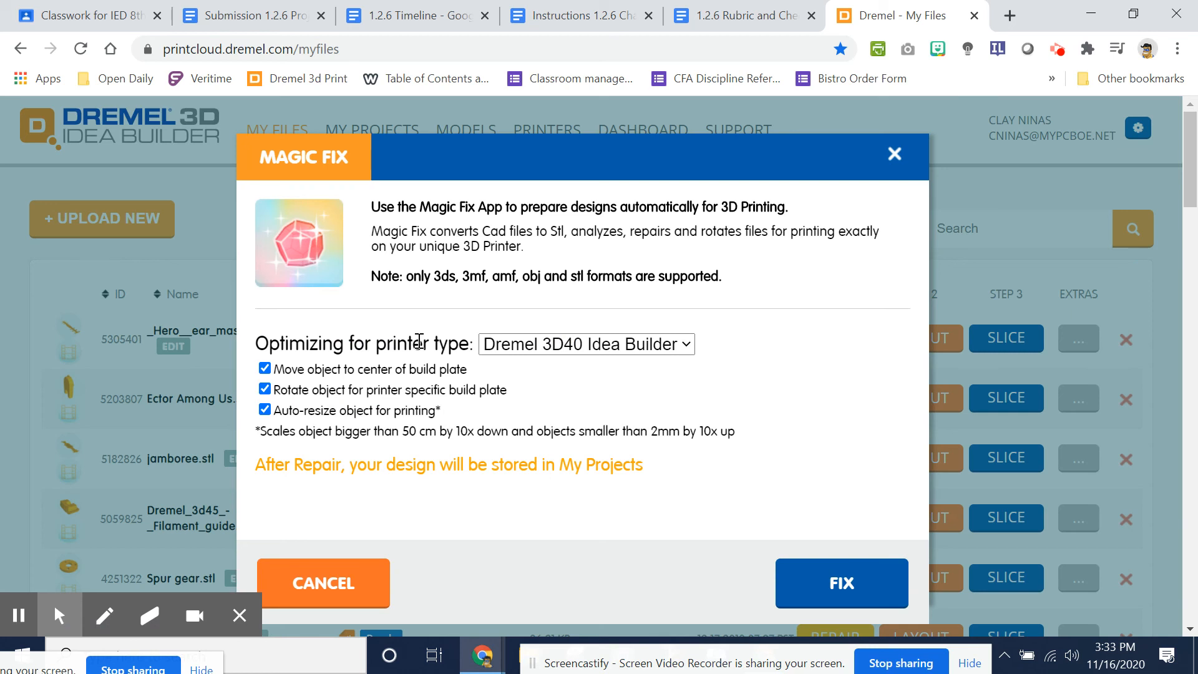
{"action": "left_click", "coordinate": [582, 347]}
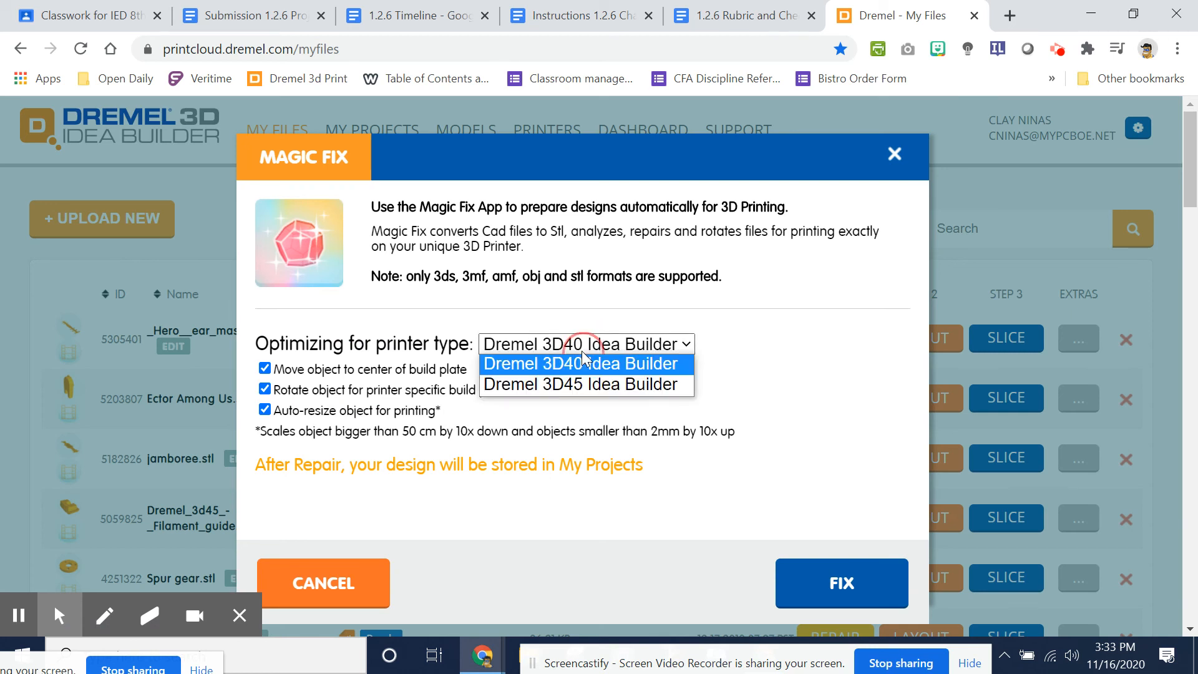
{"action": "left_click", "coordinate": [582, 385]}
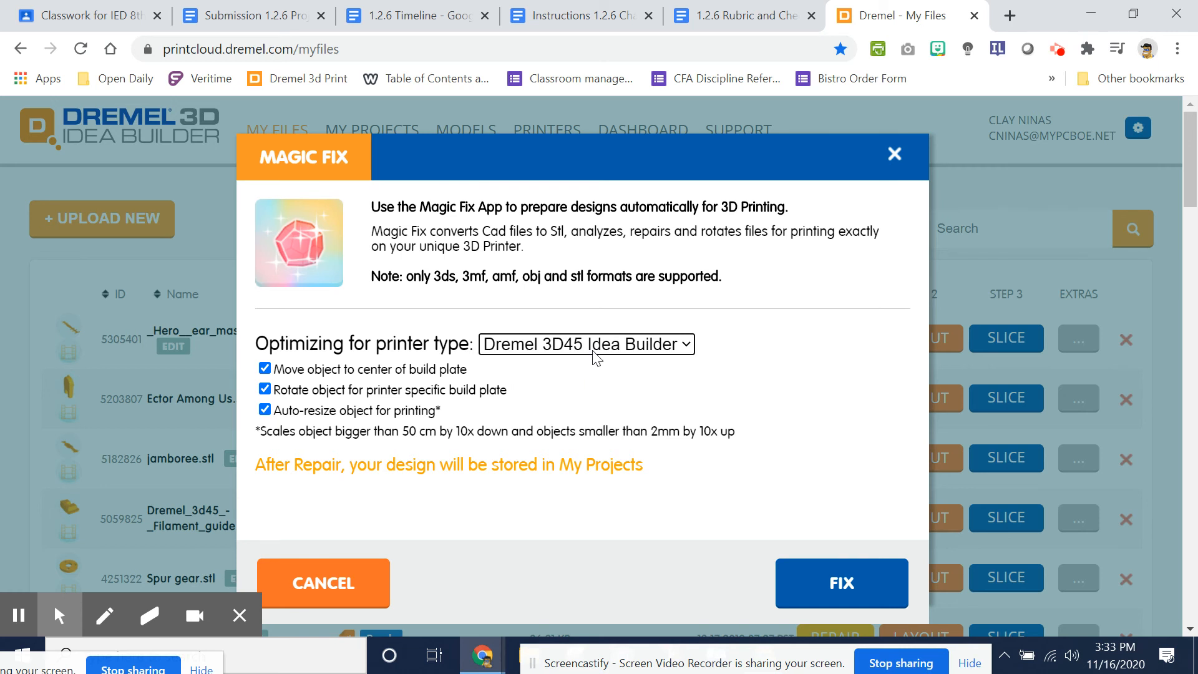
{"action": "left_click", "coordinate": [851, 584]}
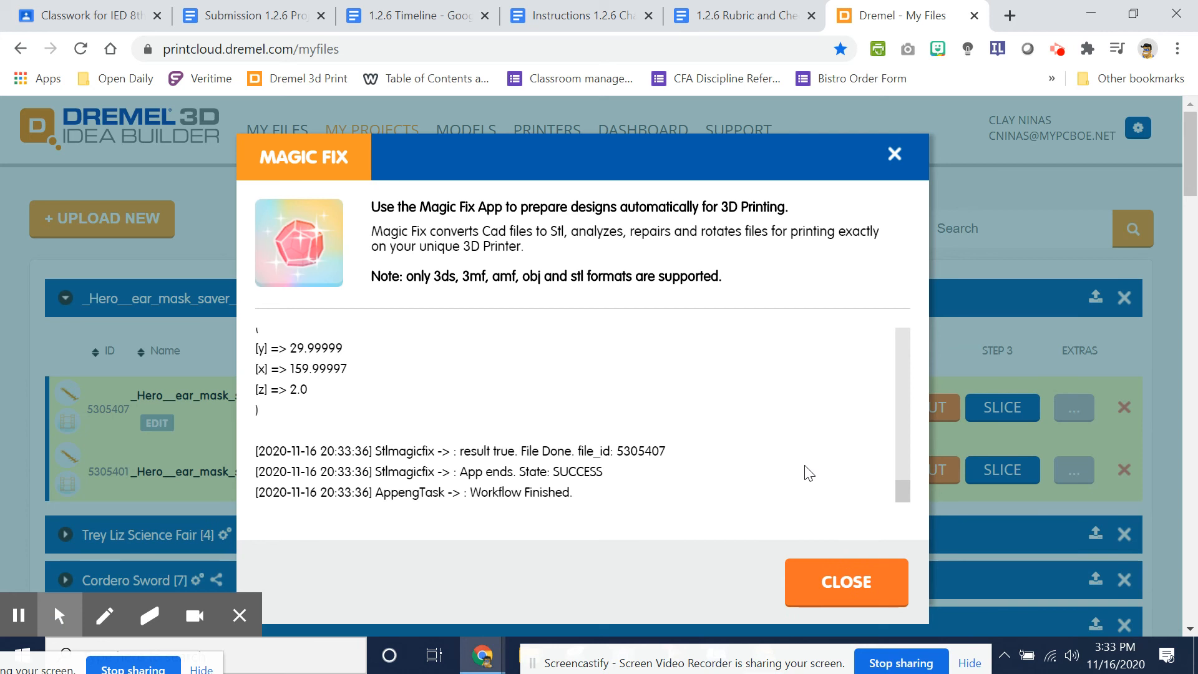
{"action": "left_click", "coordinate": [848, 581]}
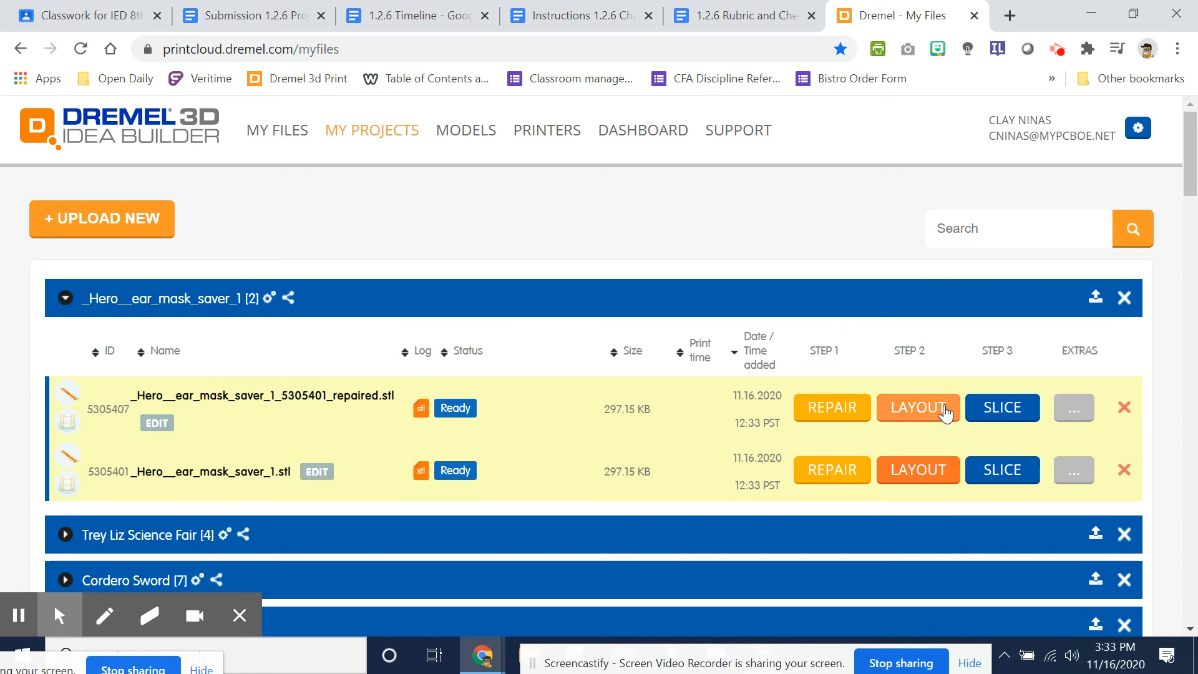
Open the repaired ear mask saver file in Layout and inspect the model on the build plate from several angles.
{"action": "left_click", "coordinate": [945, 411]}
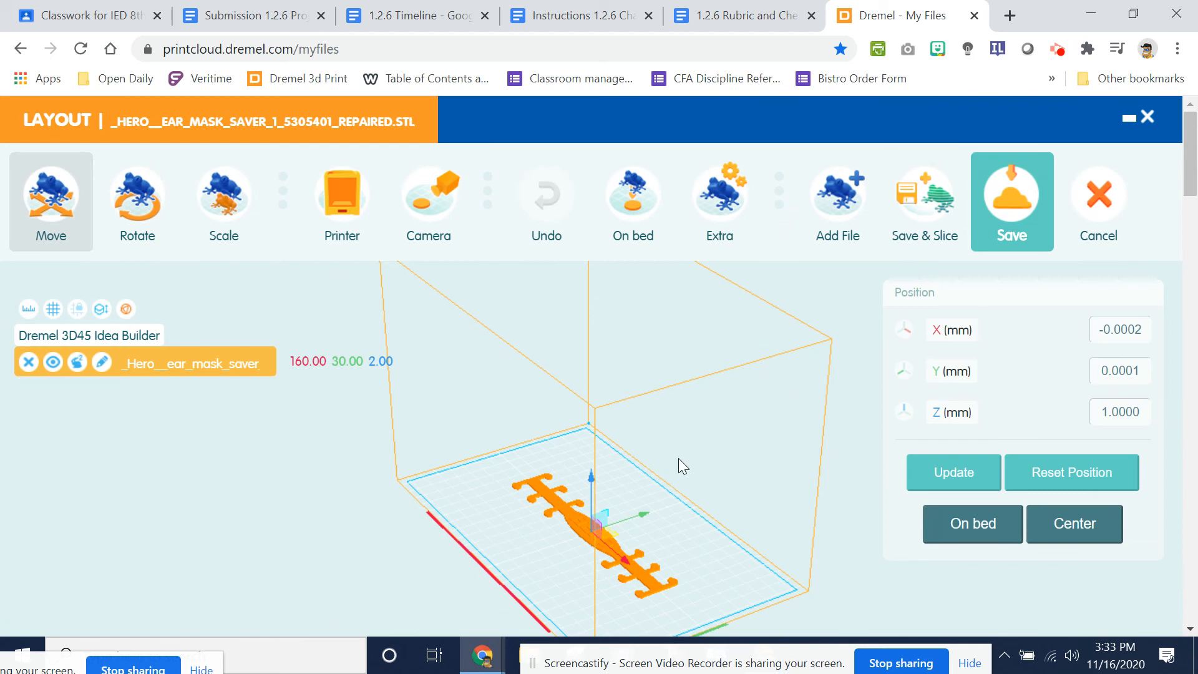
{"action": "left_click_drag", "start_coordinate": [484, 457], "coordinate": [686, 589]}
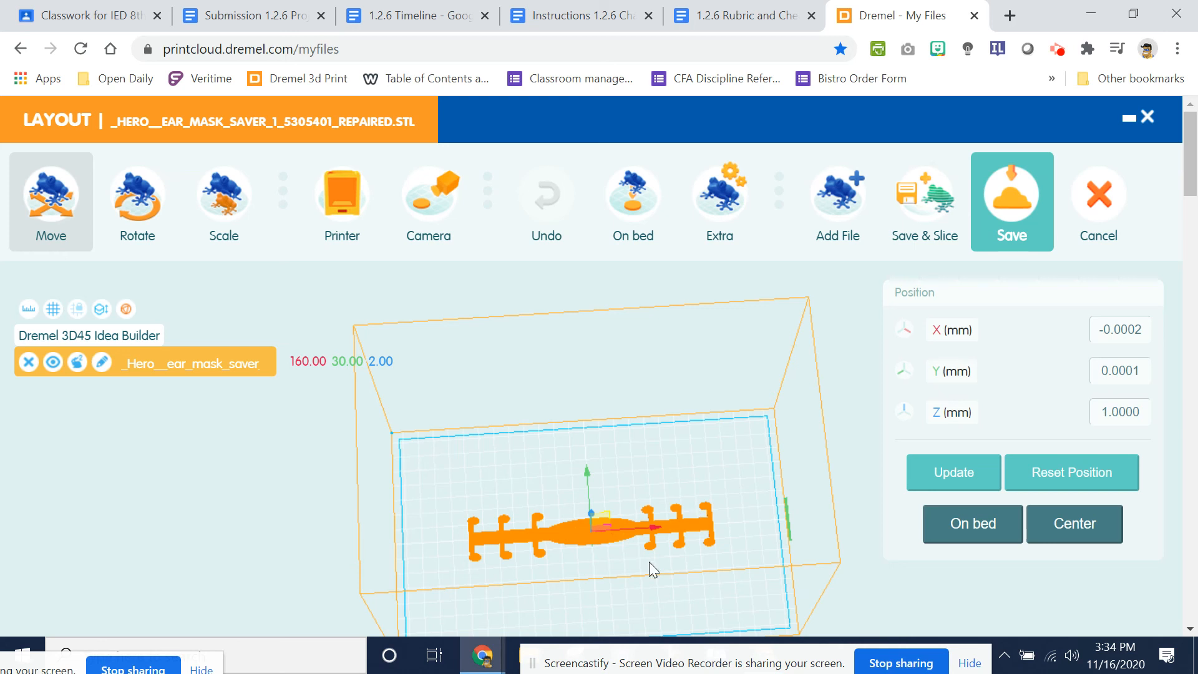
{"action": "left_click_drag", "start_coordinate": [648, 561], "coordinate": [645, 559]}
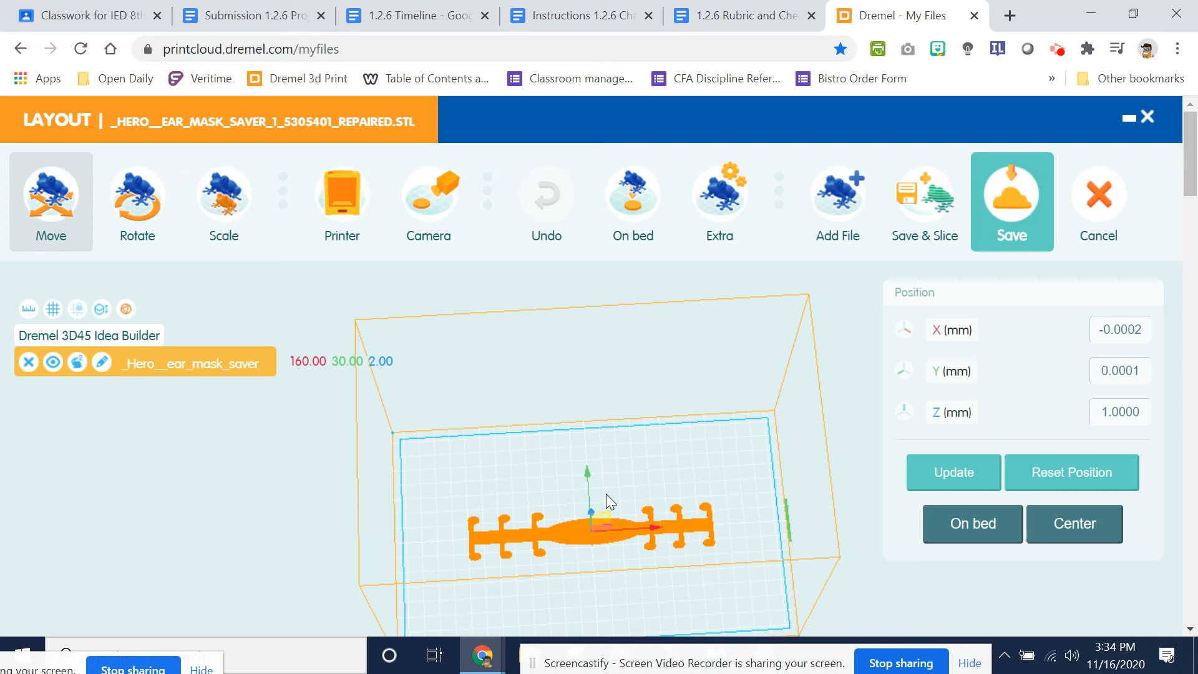
{"action": "scroll", "coordinate": [585, 516], "scroll_direction": "up", "scroll_amount": 4}
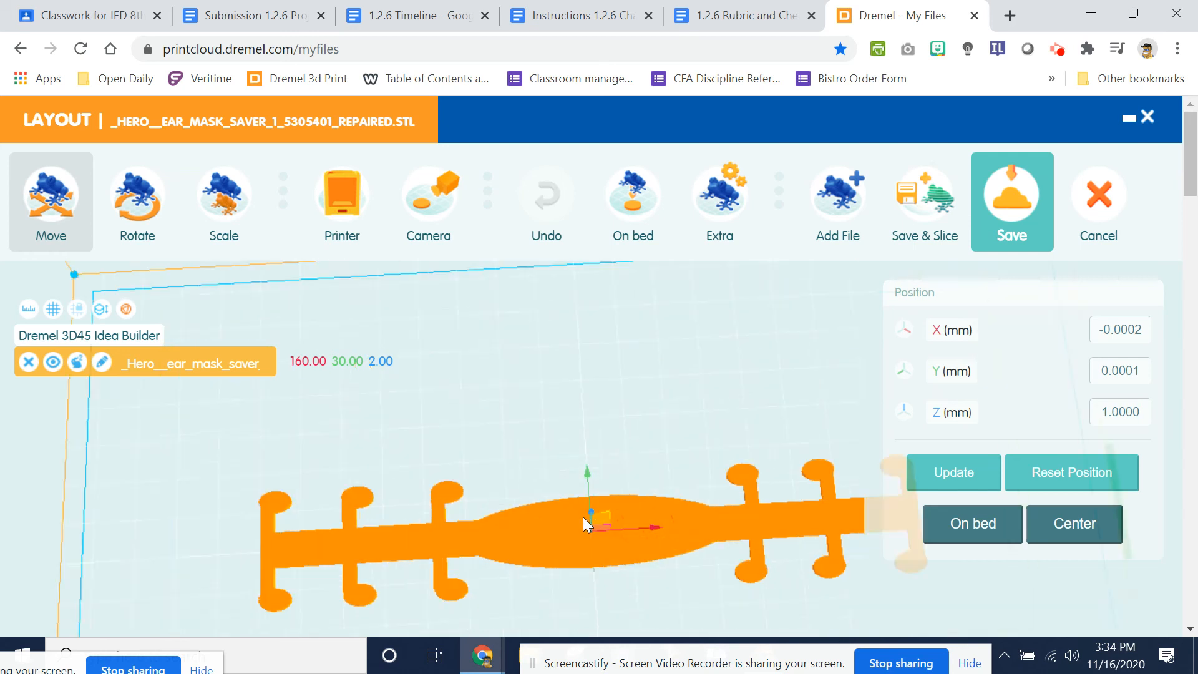
{"action": "scroll", "coordinate": [583, 517], "scroll_direction": "down", "scroll_amount": 3}
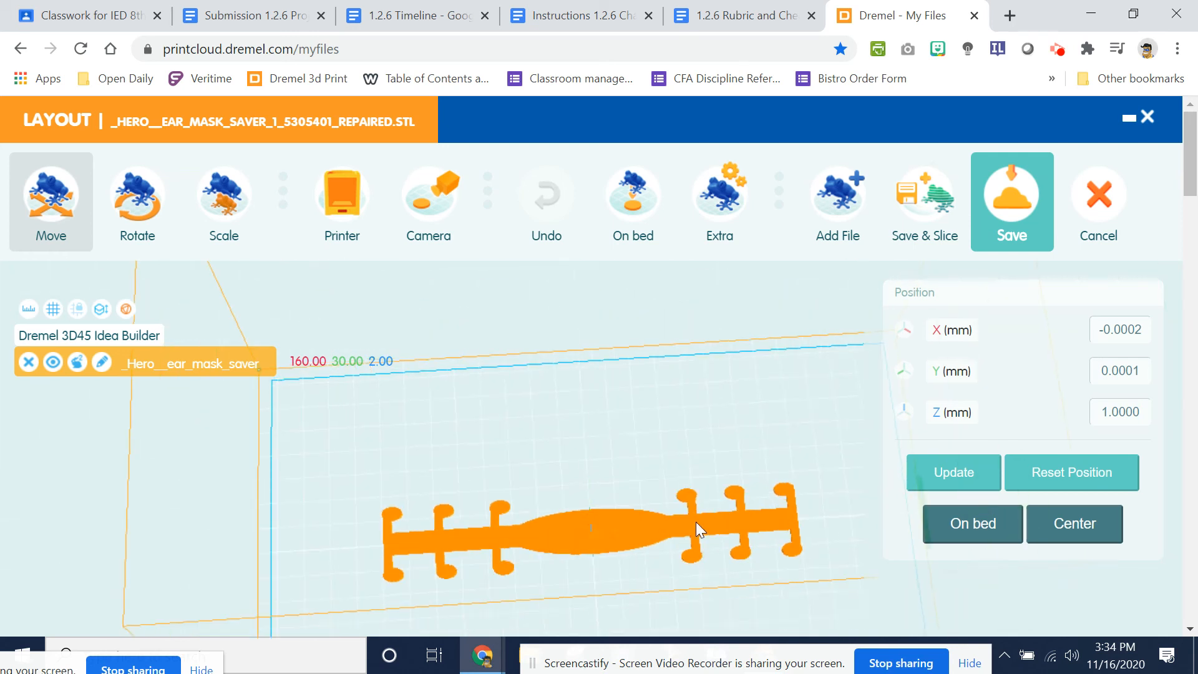
{"action": "left_click_drag", "start_coordinate": [695, 522], "coordinate": [649, 236]}
{"action": "left_click_drag", "start_coordinate": [687, 528], "coordinate": [540, 596]}
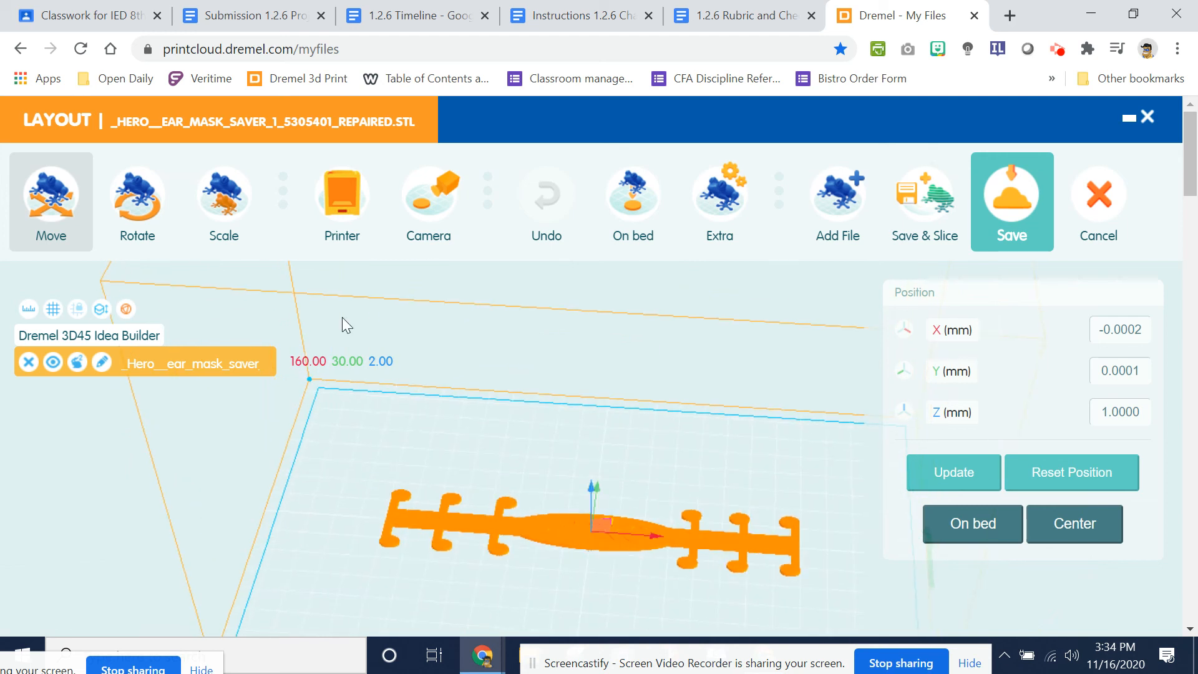
Review the mask saver's Scale and Rotate options and place the model centered on the bed.
{"action": "left_click", "coordinate": [250, 229]}
{"action": "scroll", "coordinate": [1152, 544], "scroll_direction": "down", "scroll_amount": 3}
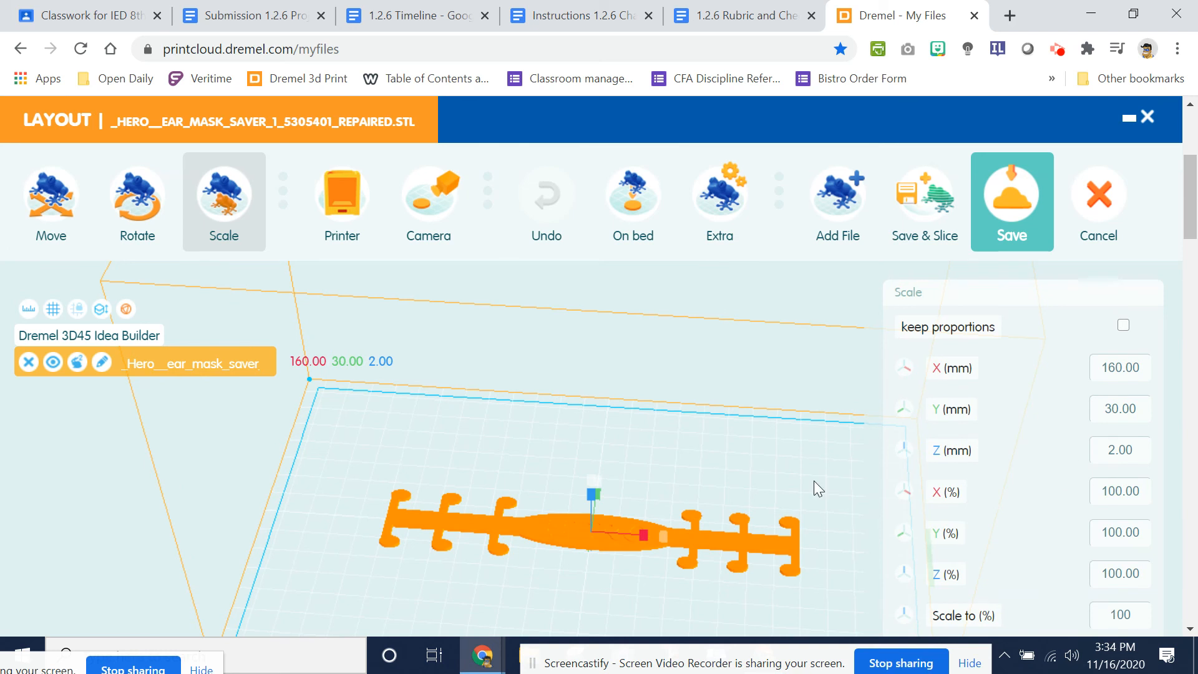
{"action": "left_click", "coordinate": [137, 198]}
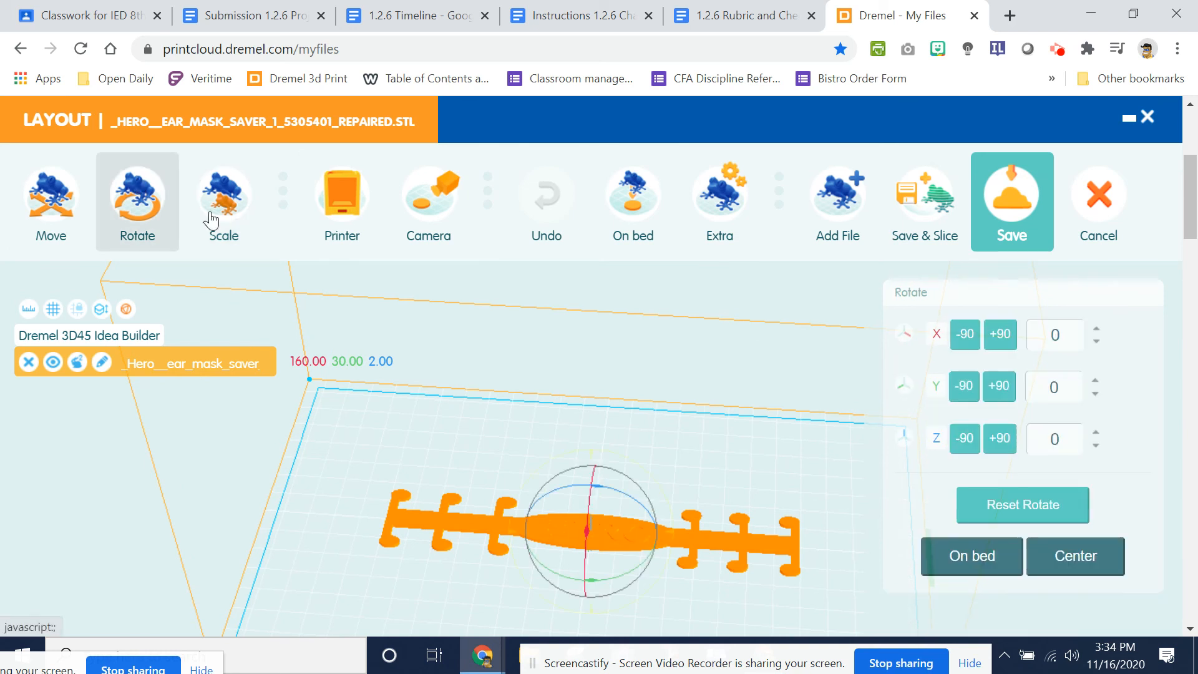
{"action": "left_click", "coordinate": [1003, 569]}
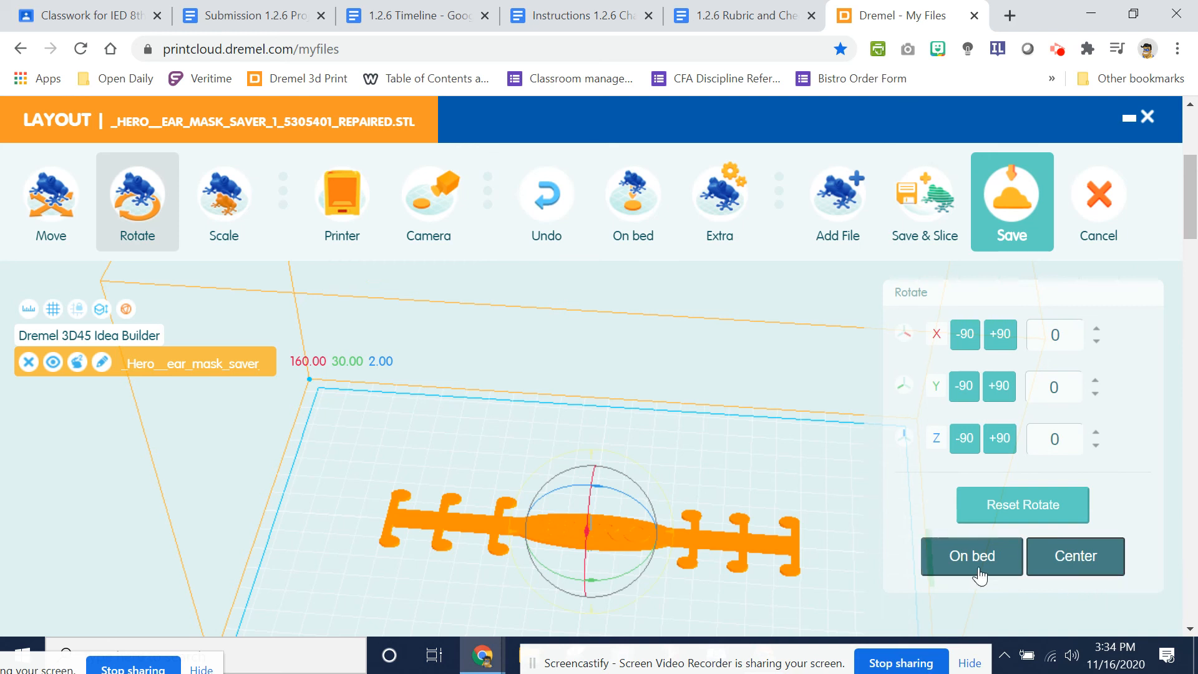
Rotate the mask saver 90 degrees about Y, Z and X in turn, reverse each rotation, and set it on the bed.
{"action": "left_click", "coordinate": [965, 386]}
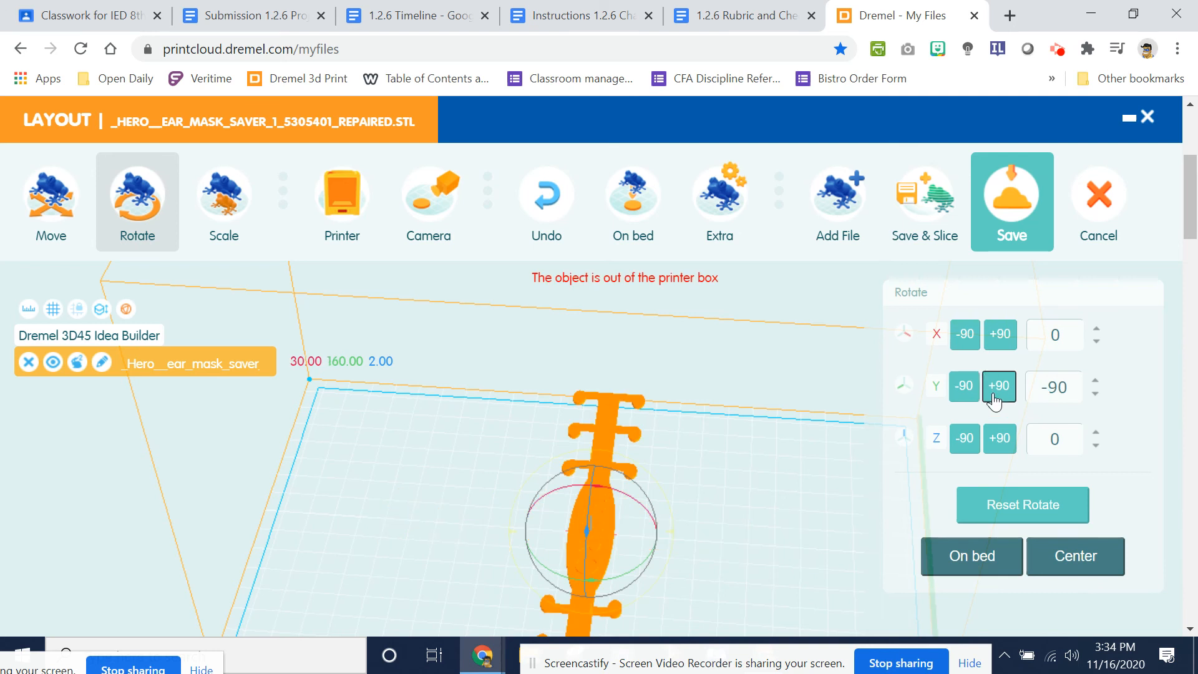
{"action": "left_click", "coordinate": [998, 386]}
{"action": "left_click", "coordinate": [999, 439]}
{"action": "left_click", "coordinate": [964, 440]}
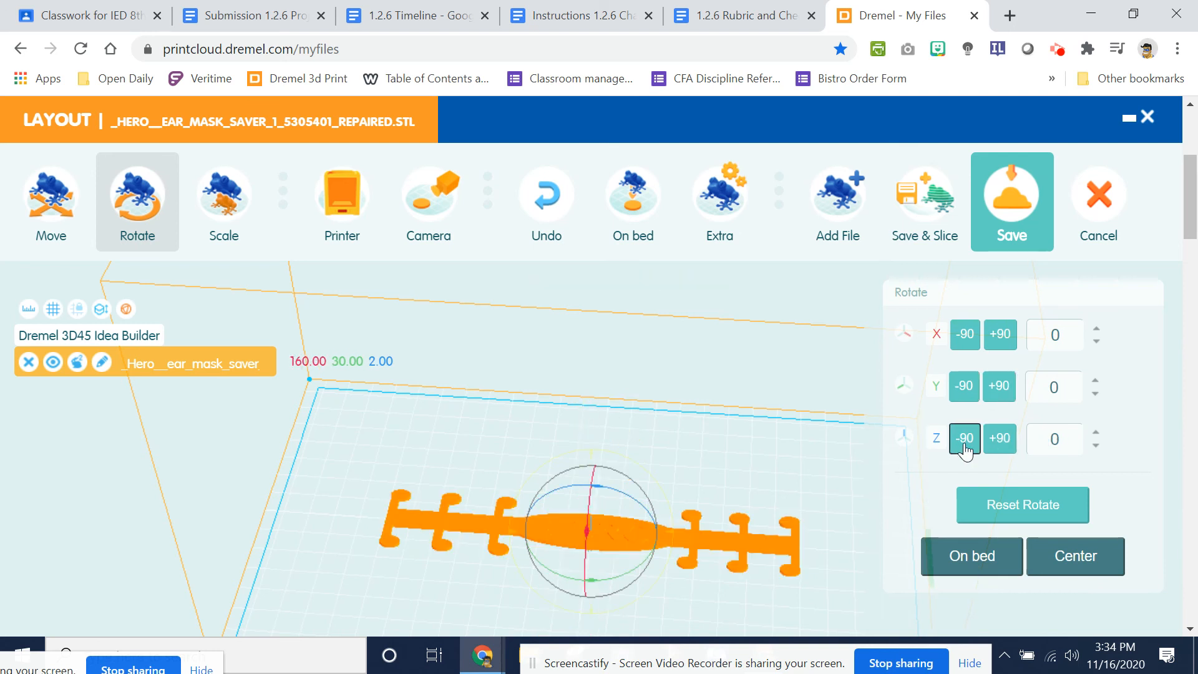
{"action": "left_click", "coordinate": [961, 331]}
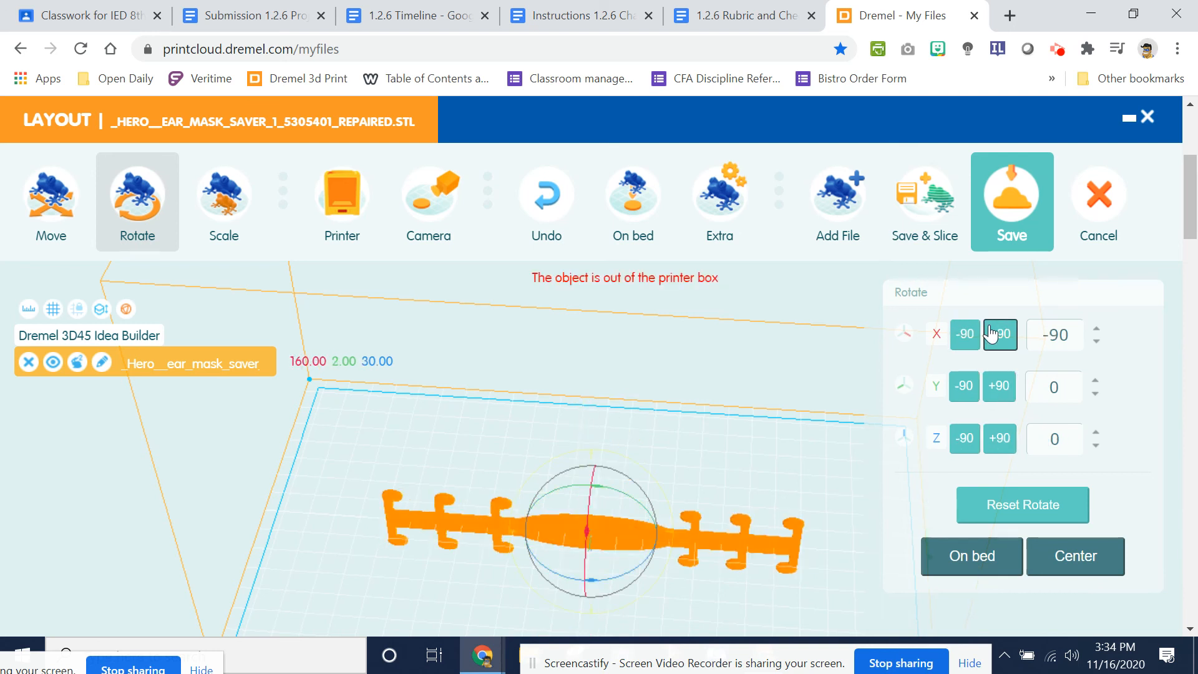
{"action": "left_click", "coordinate": [998, 334]}
{"action": "left_click", "coordinate": [977, 573]}
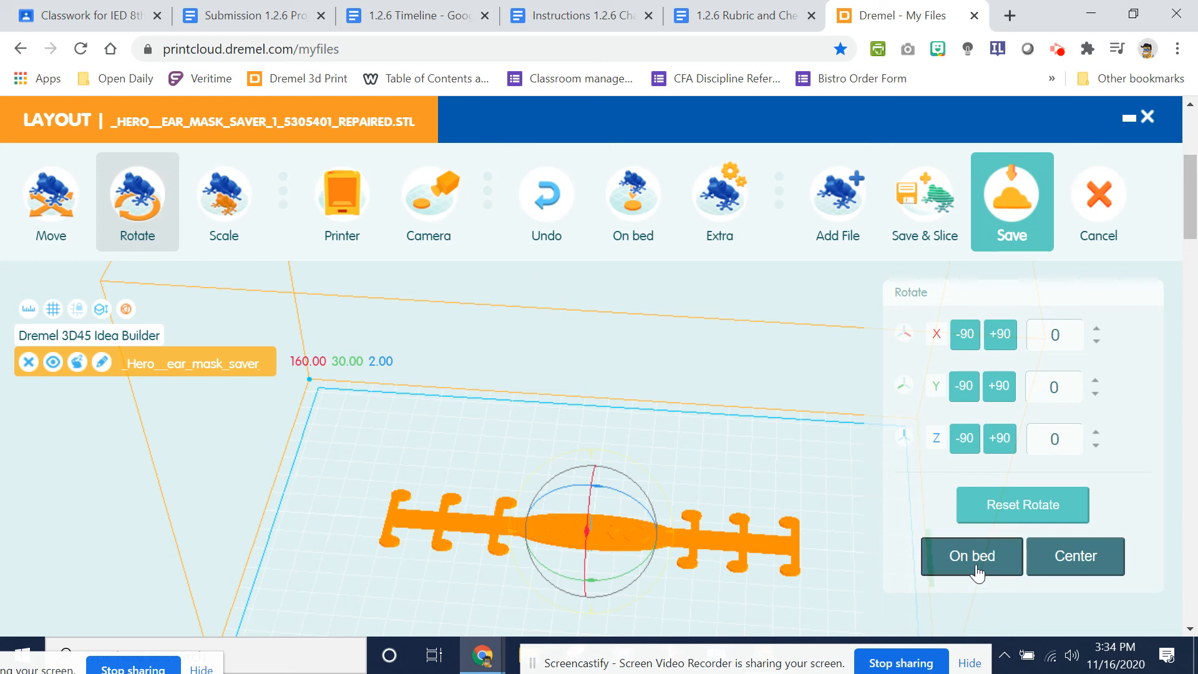
Move the mask saver up off the build plate, and put it back on the bed at the center.
{"action": "left_click", "coordinate": [86, 235]}
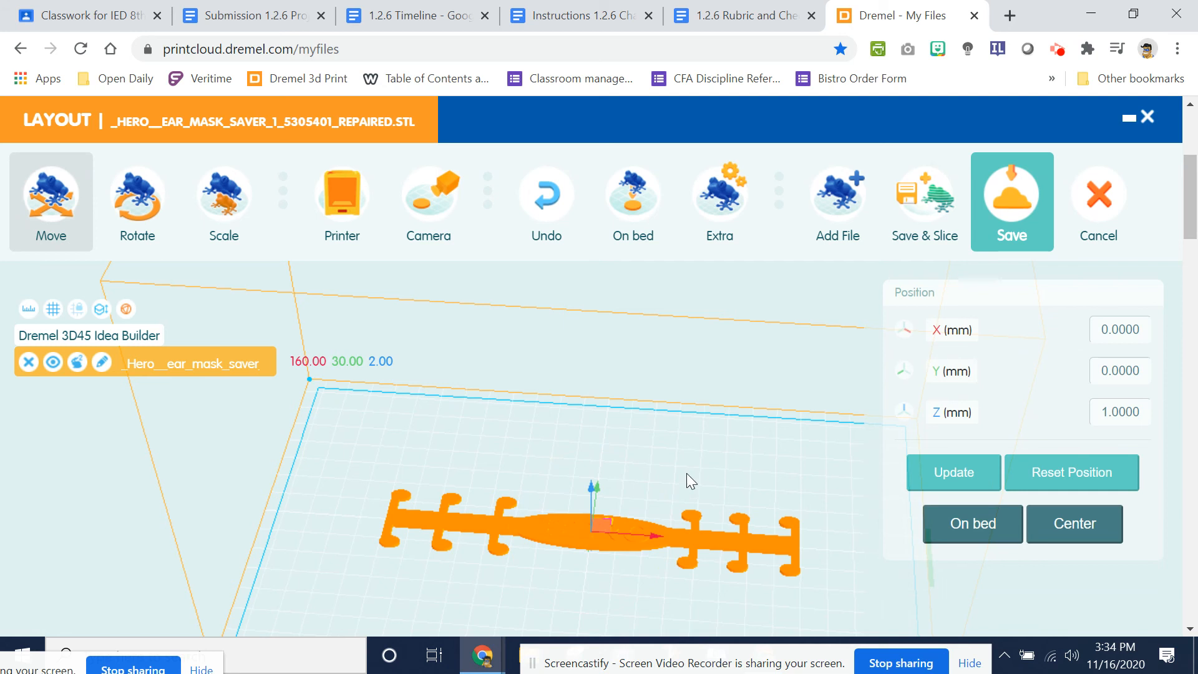
{"action": "left_click_drag", "start_coordinate": [603, 478], "coordinate": [681, 387]}
{"action": "left_click_drag", "start_coordinate": [728, 594], "coordinate": [833, 538]}
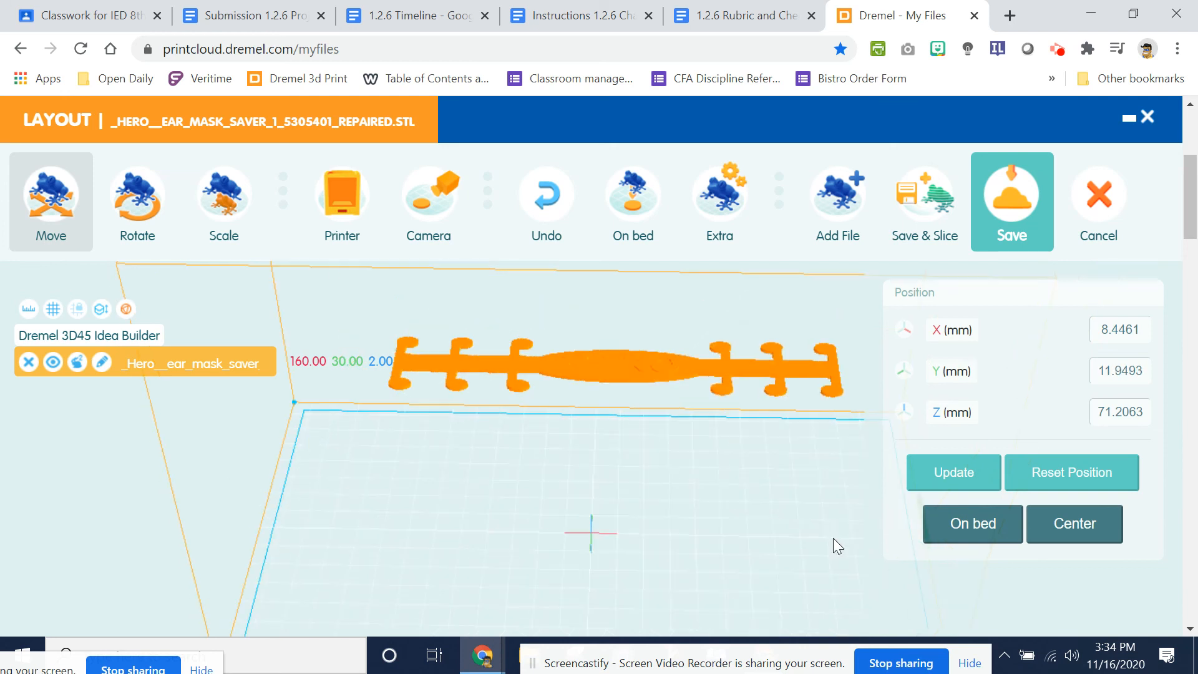
{"action": "left_click", "coordinate": [932, 532]}
{"action": "left_click", "coordinate": [1070, 538]}
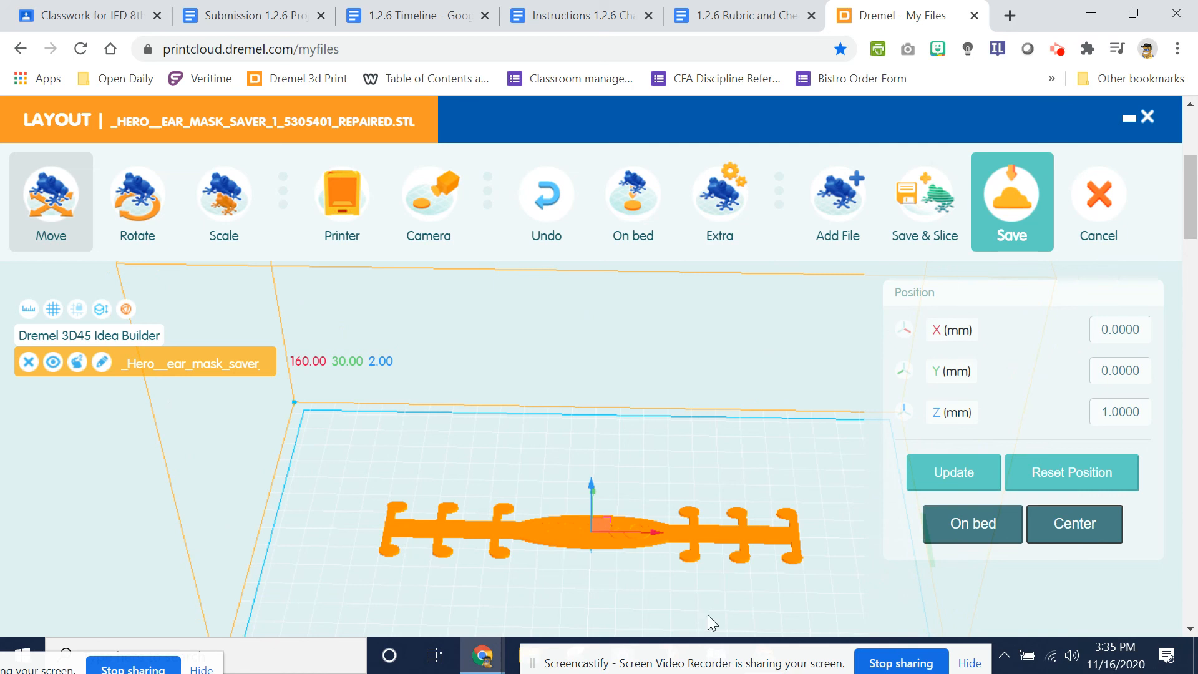
Check the rotation and scale values of the mask saver, and save the layout for slicing.
{"action": "left_click", "coordinate": [157, 167]}
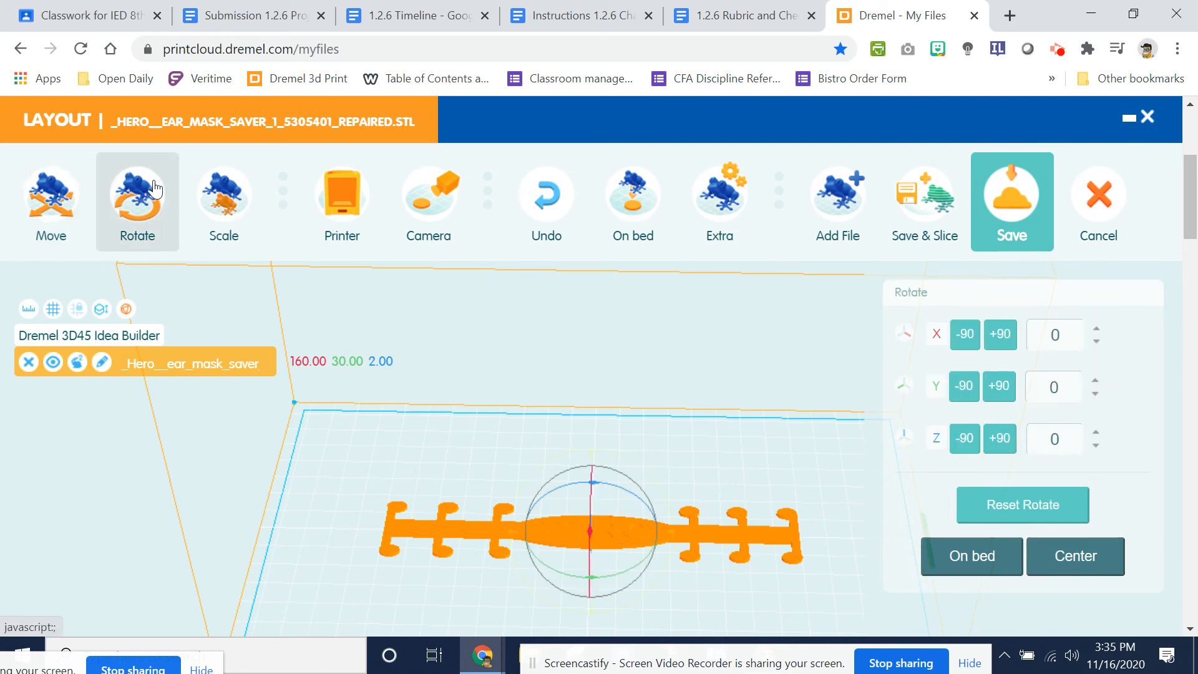
{"action": "left_click", "coordinate": [234, 178]}
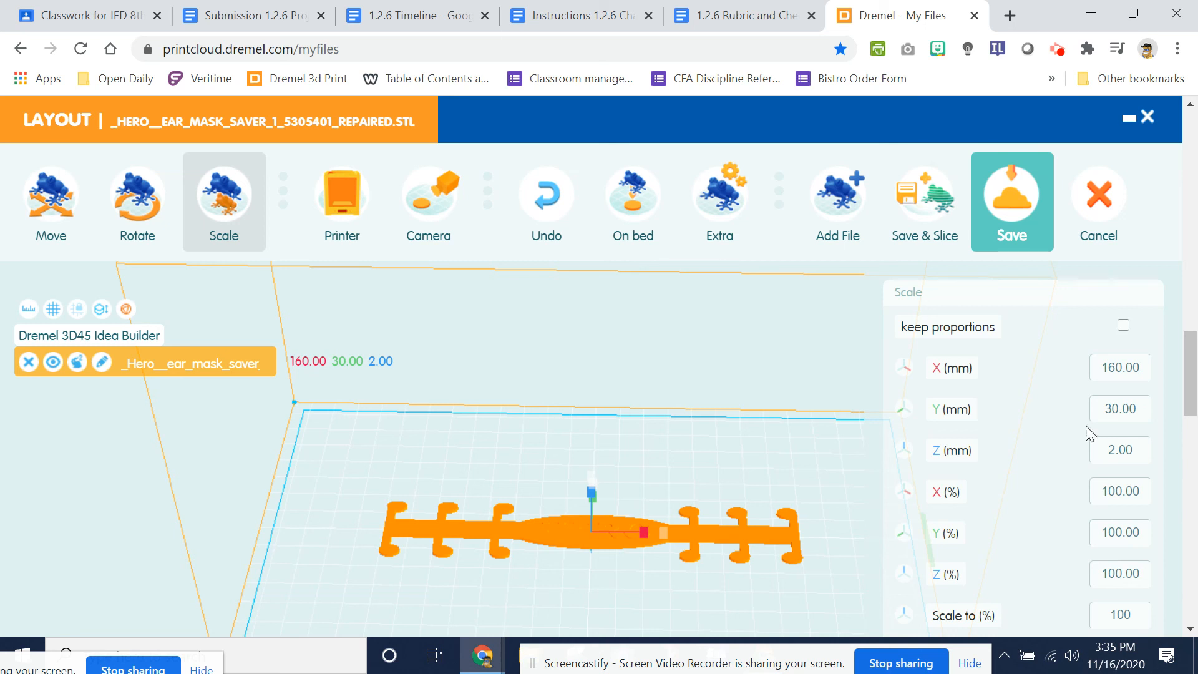
{"action": "left_click", "coordinate": [912, 216]}
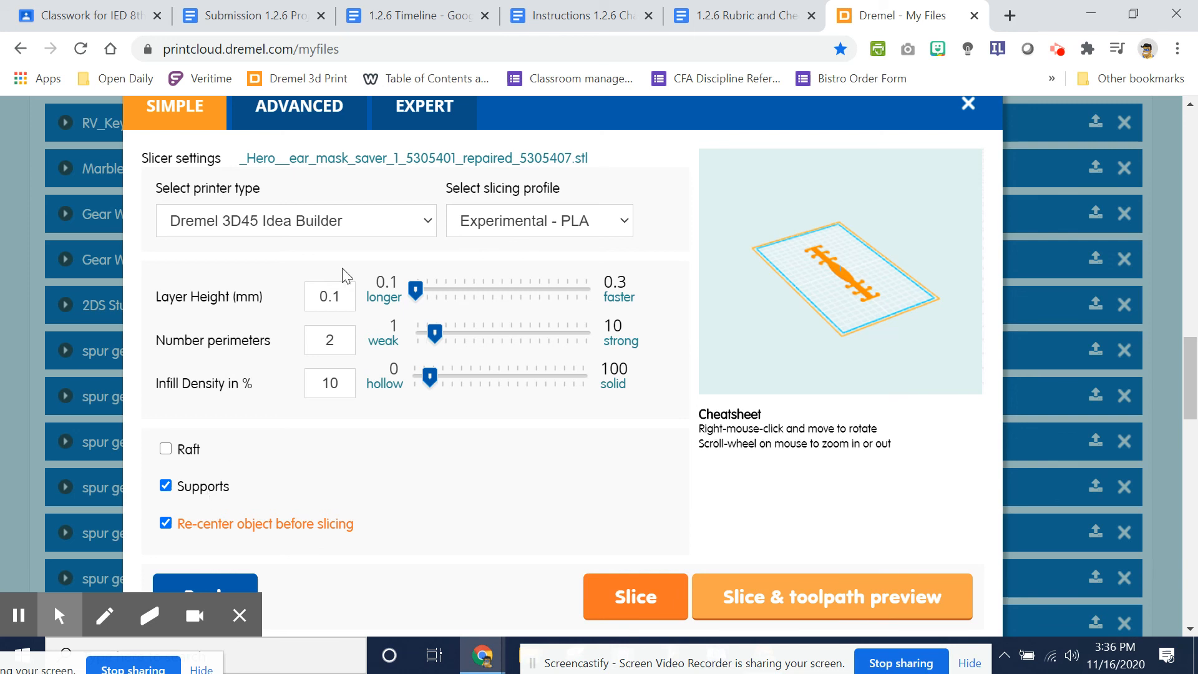
Show the advanced slicer settings and examine the layer height and number of perimeters.
{"action": "left_click", "coordinate": [337, 122]}
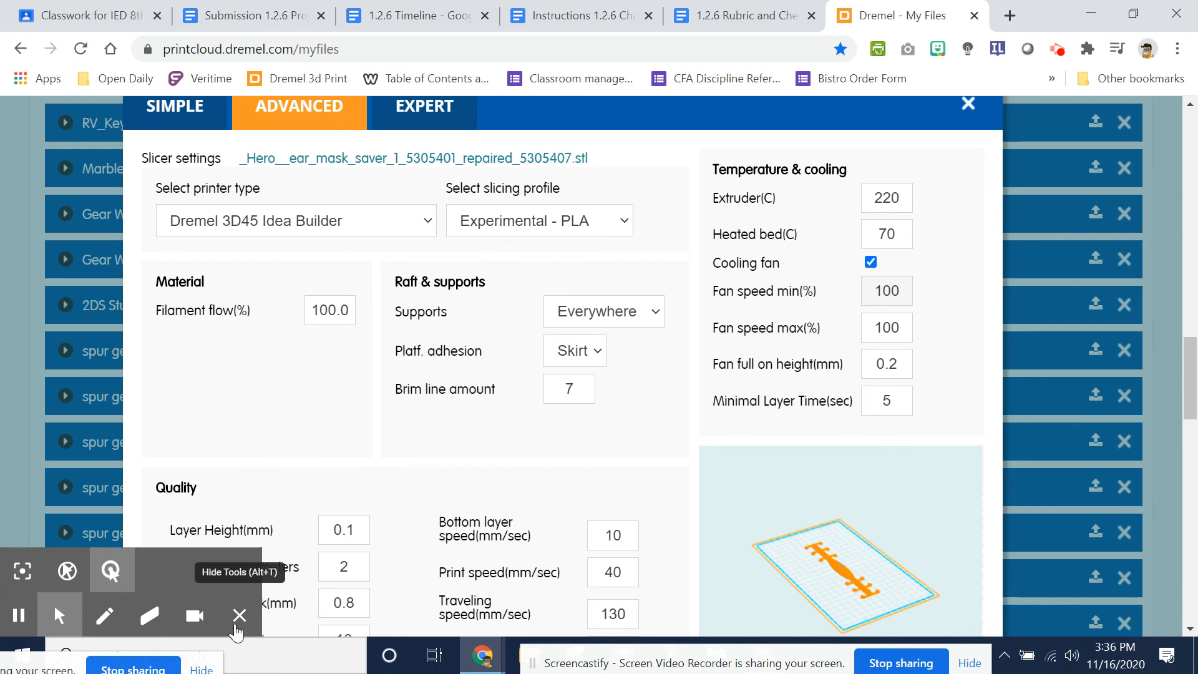
{"action": "left_click", "coordinate": [228, 630]}
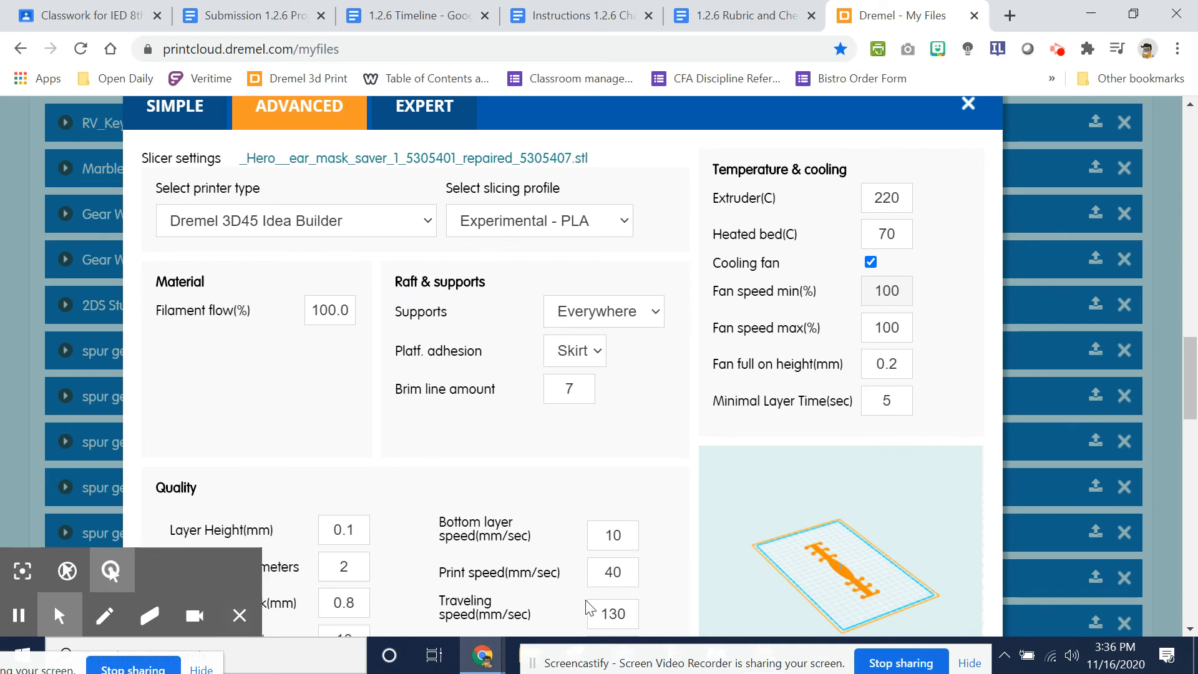
{"action": "left_click", "coordinate": [680, 248]}
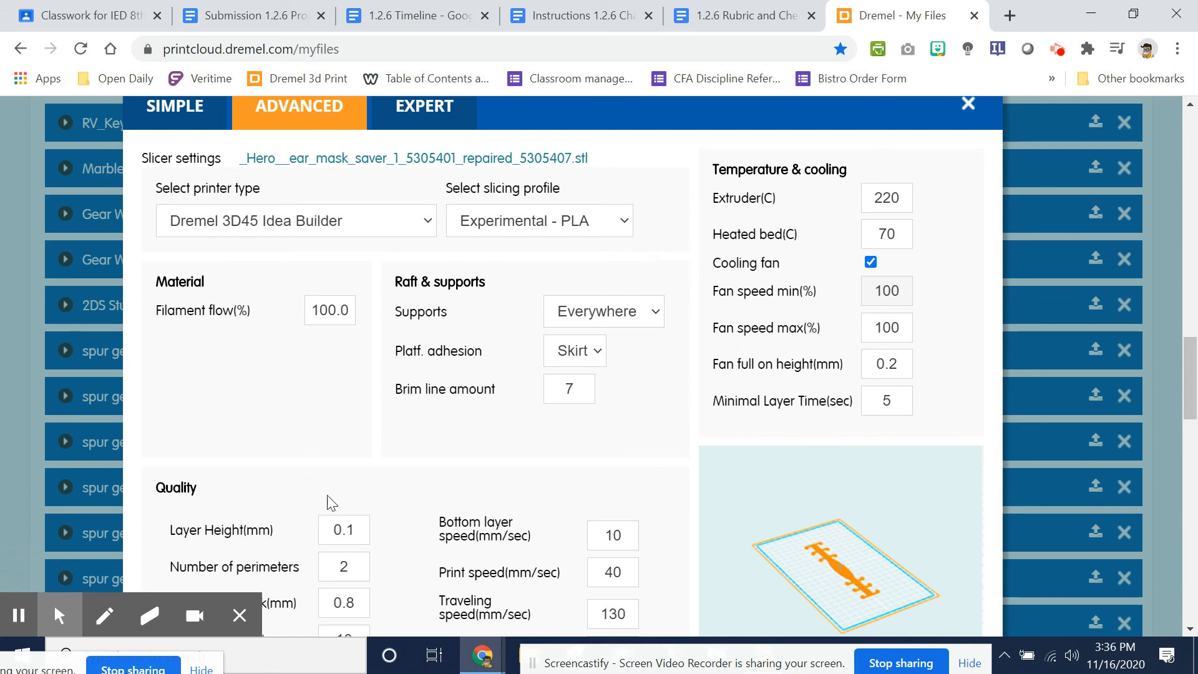
{"action": "left_click", "coordinate": [347, 529]}
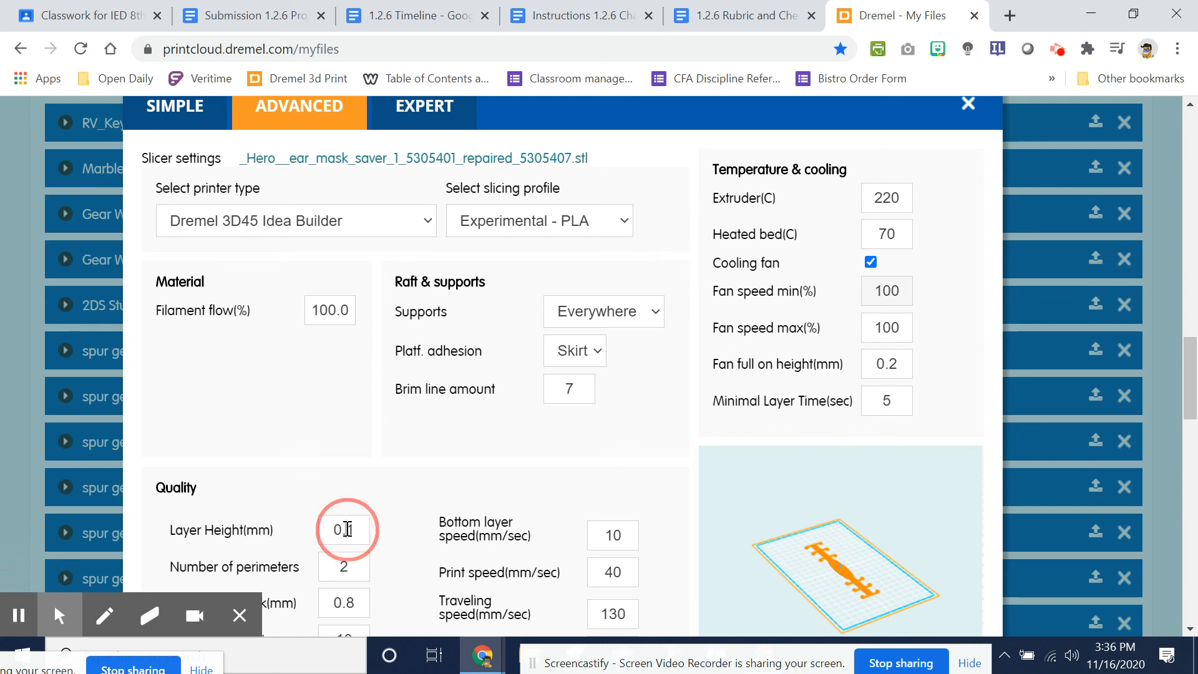
{"action": "left_click", "coordinate": [356, 562]}
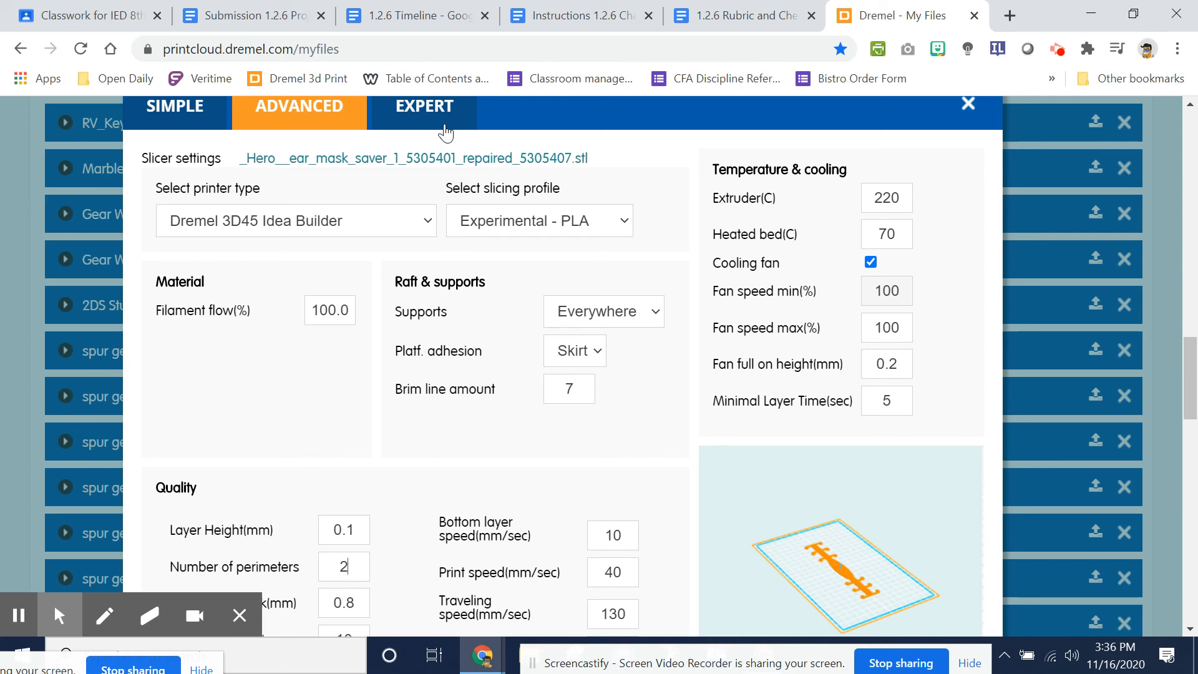
Read through the expert JSON slicer settings from start to end and return to the advanced settings.
{"action": "left_click", "coordinate": [445, 133]}
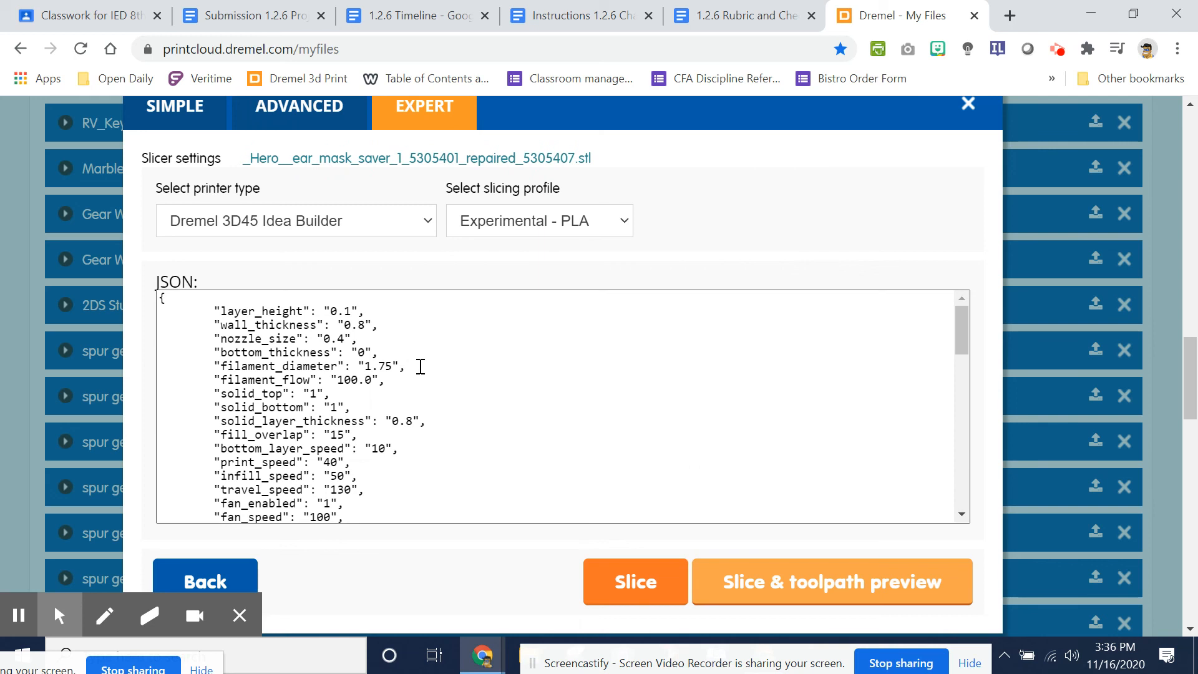
{"action": "scroll", "coordinate": [419, 365], "scroll_direction": "down", "scroll_amount": 10}
{"action": "scroll", "coordinate": [419, 366], "scroll_direction": "down", "scroll_amount": 2}
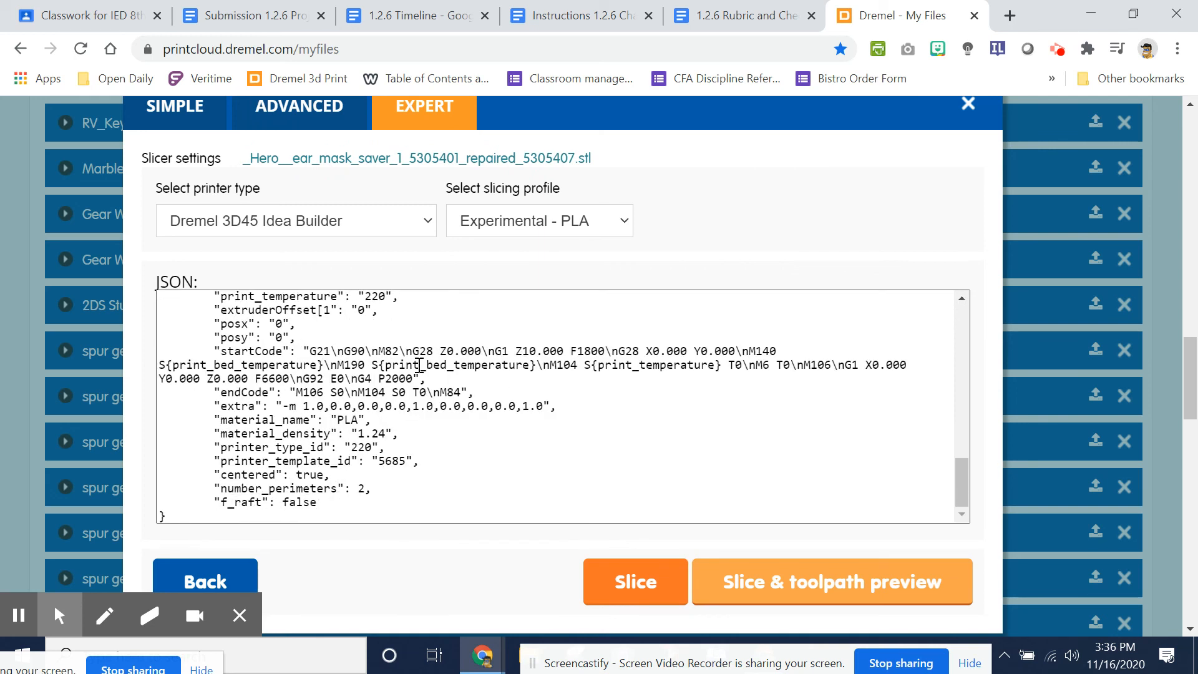
{"action": "scroll", "coordinate": [433, 293], "scroll_direction": "up", "scroll_amount": 15}
{"action": "left_click", "coordinate": [343, 114]}
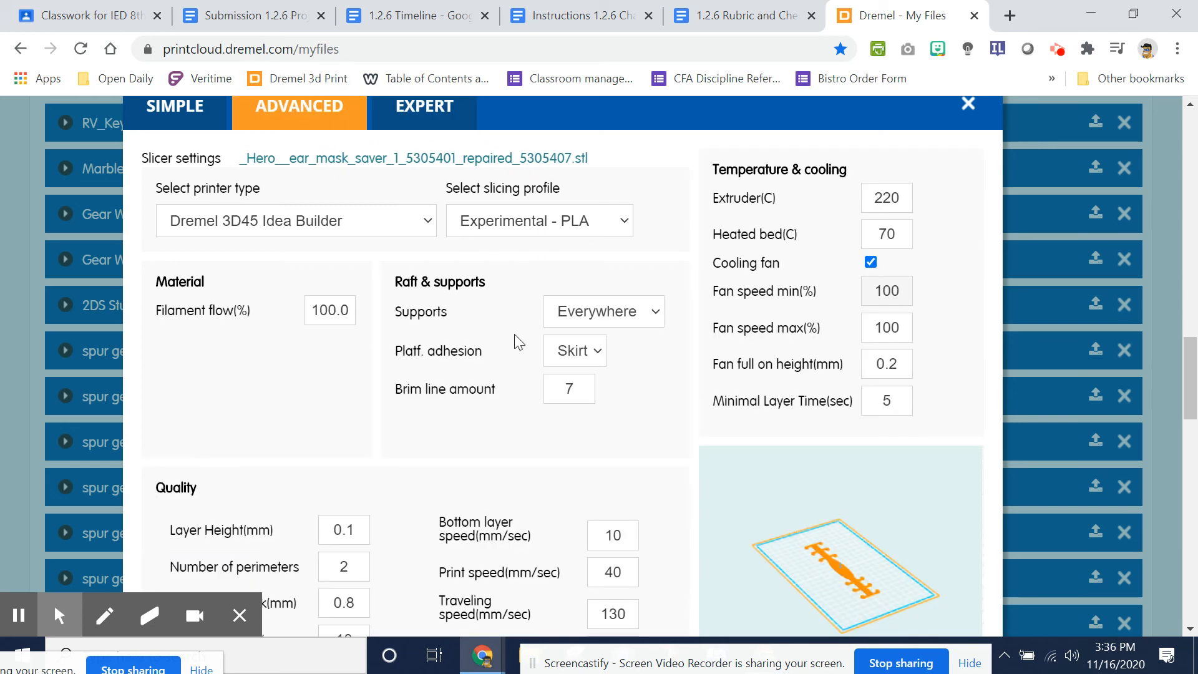
Zoom the web page out until all advanced slicer settings and the slice options fit on screen.
{"action": "left_click_drag", "start_coordinate": [700, 666], "coordinate": [305, 657]}
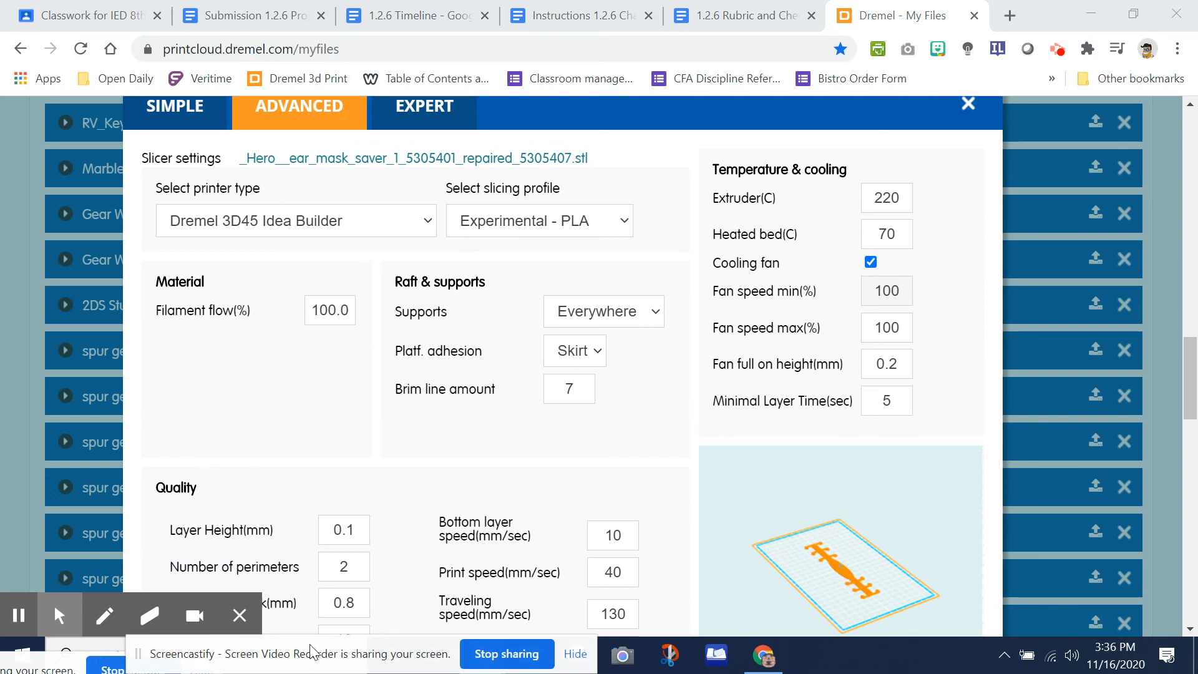
{"action": "key", "text": "ctrl+minus"}
{"action": "key", "text": "ctrl+minus"}
{"action": "key", "text": "ctrl+minus"}
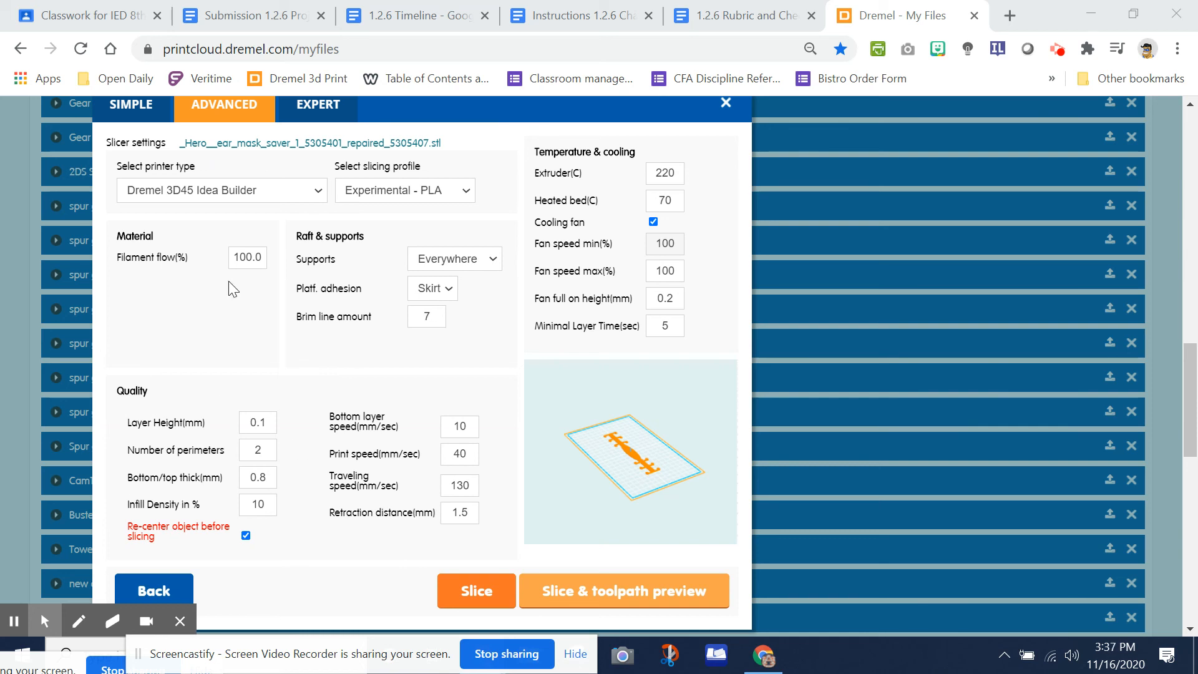
Check the 1.2.6 3D Printing basics resources in Google Classroom, return to Dremel Print Cloud, and slice the mask saver with a toolpath preview.
{"action": "left_click", "coordinate": [100, 14]}
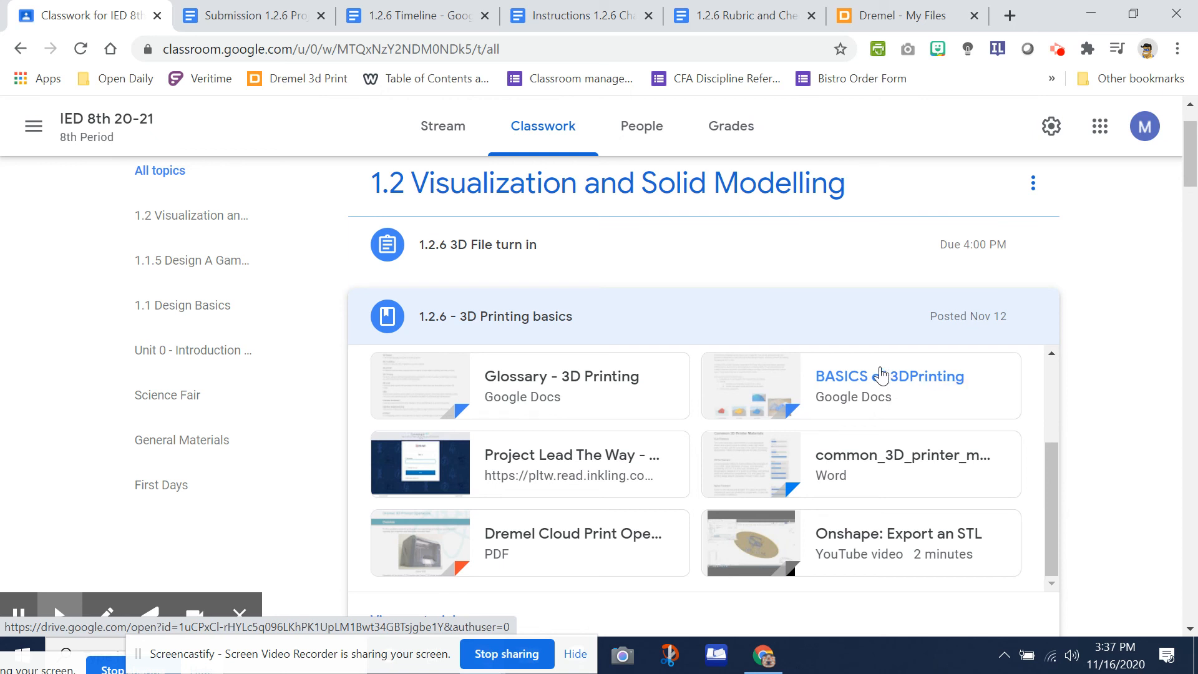
{"action": "left_click", "coordinate": [873, 15]}
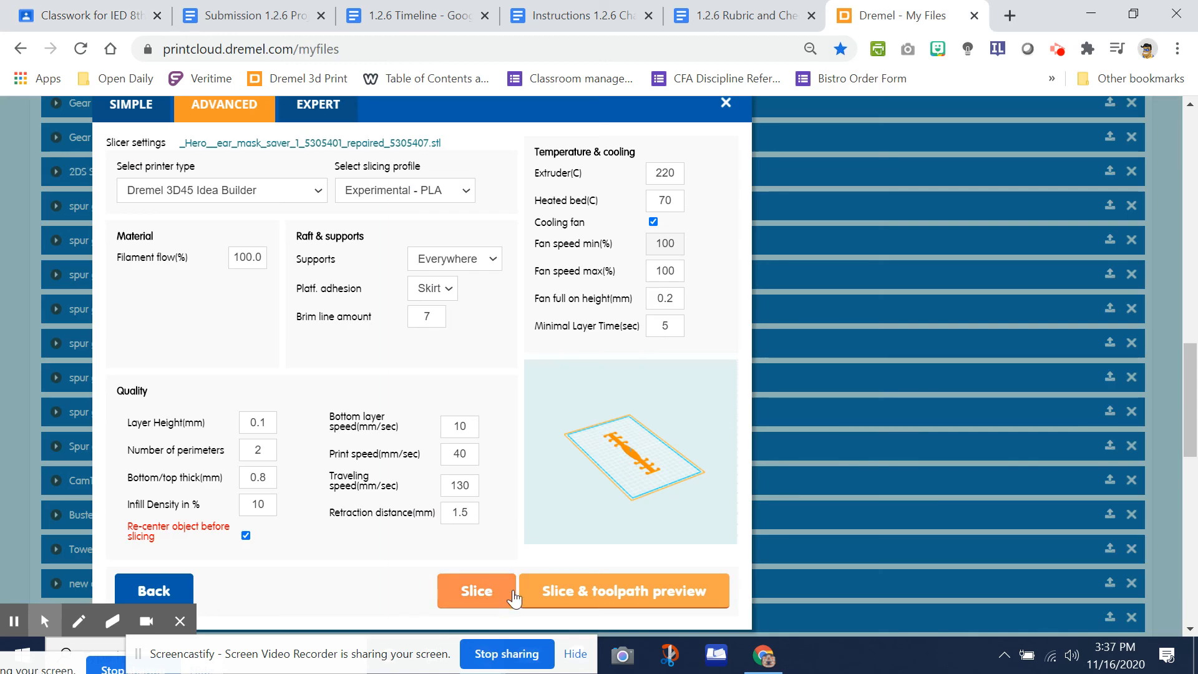
{"action": "left_click", "coordinate": [598, 600]}
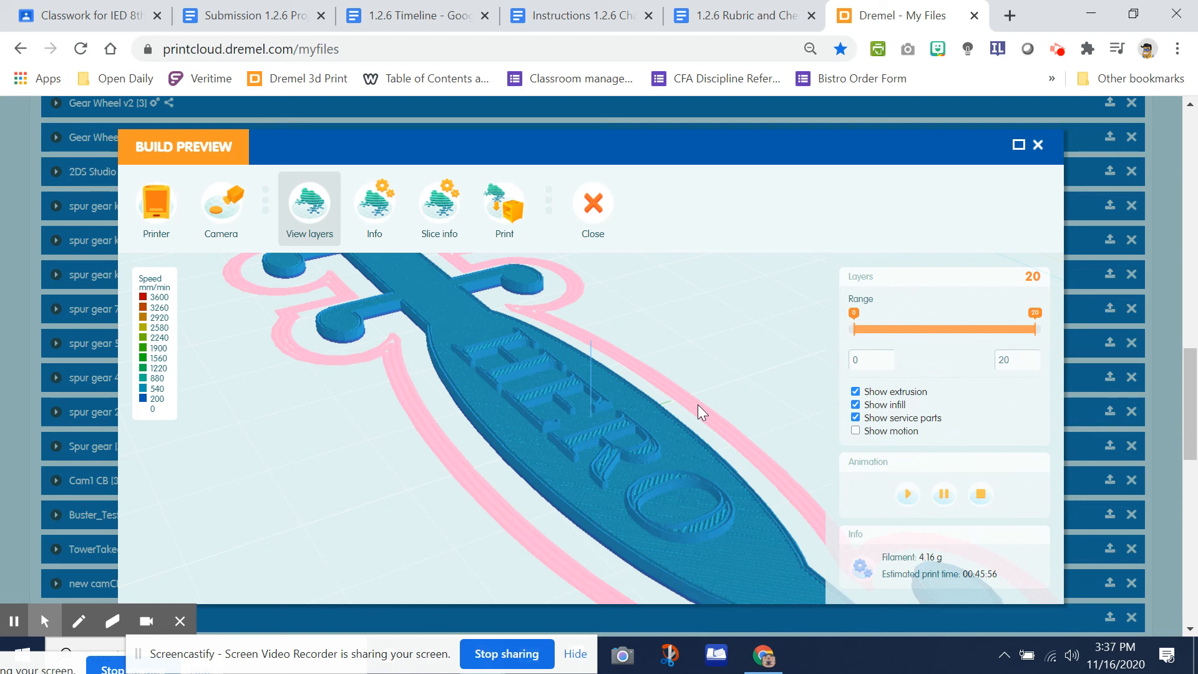
Inspect the sliced mask saver in the build preview, showing the whole part from another angle.
{"action": "scroll", "coordinate": [702, 411], "scroll_direction": "up", "scroll_amount": 1}
{"action": "scroll", "coordinate": [702, 412], "scroll_direction": "down", "scroll_amount": 8}
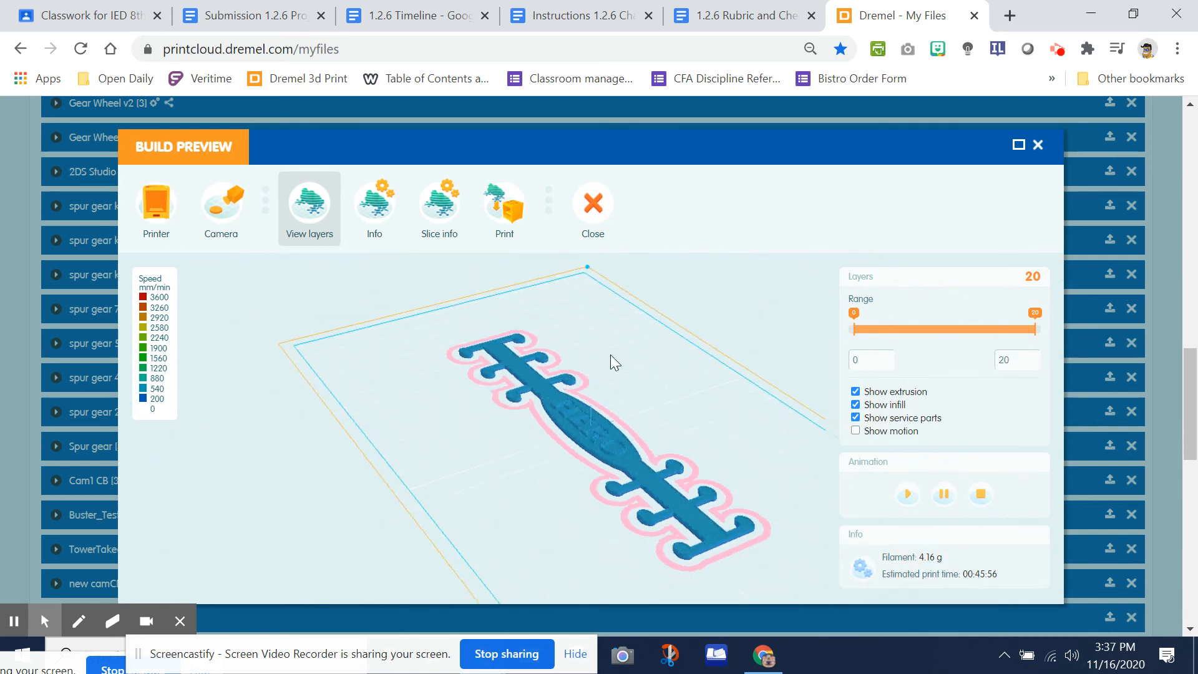
{"action": "left_click_drag", "start_coordinate": [612, 361], "coordinate": [621, 512]}
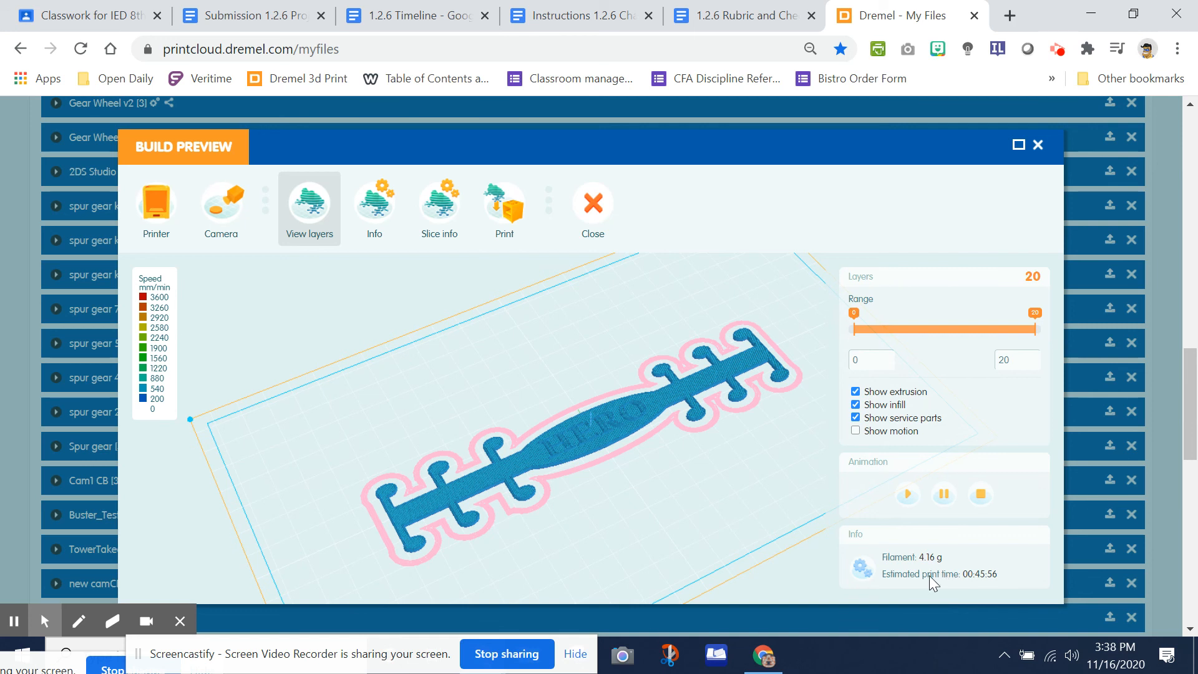
Capture the whole build preview window as a rectangular snip in Snip & Sketch and close the snipping app.
{"action": "left_click", "coordinate": [667, 655]}
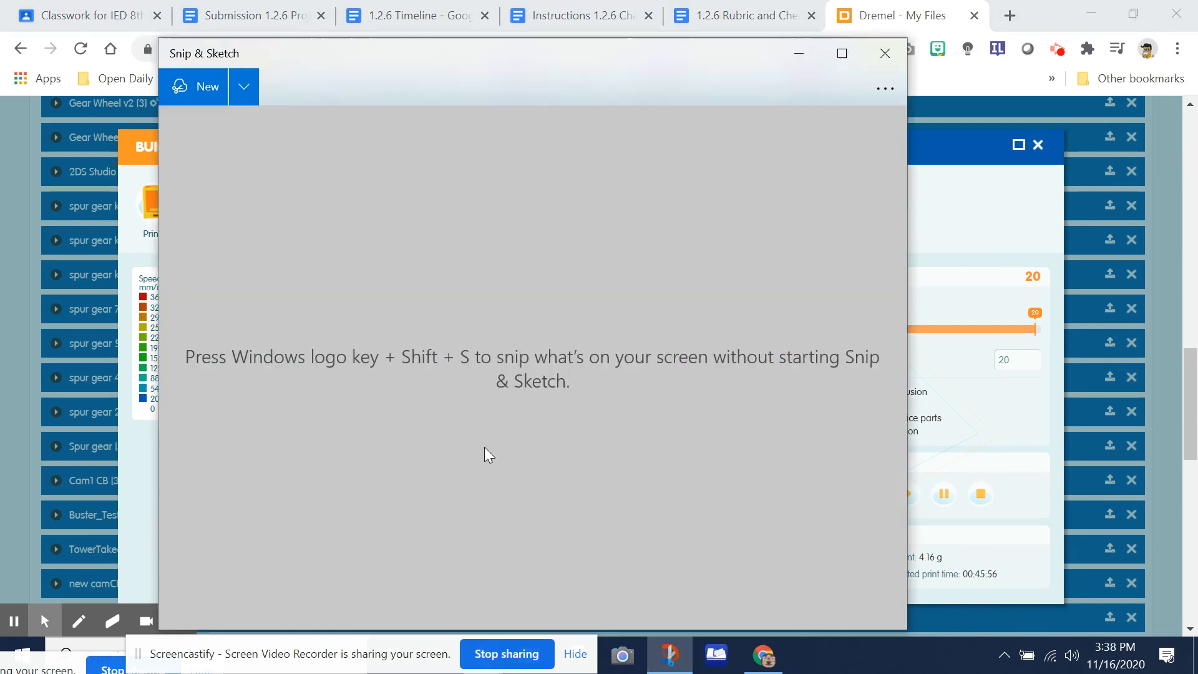
{"action": "left_click", "coordinate": [195, 87]}
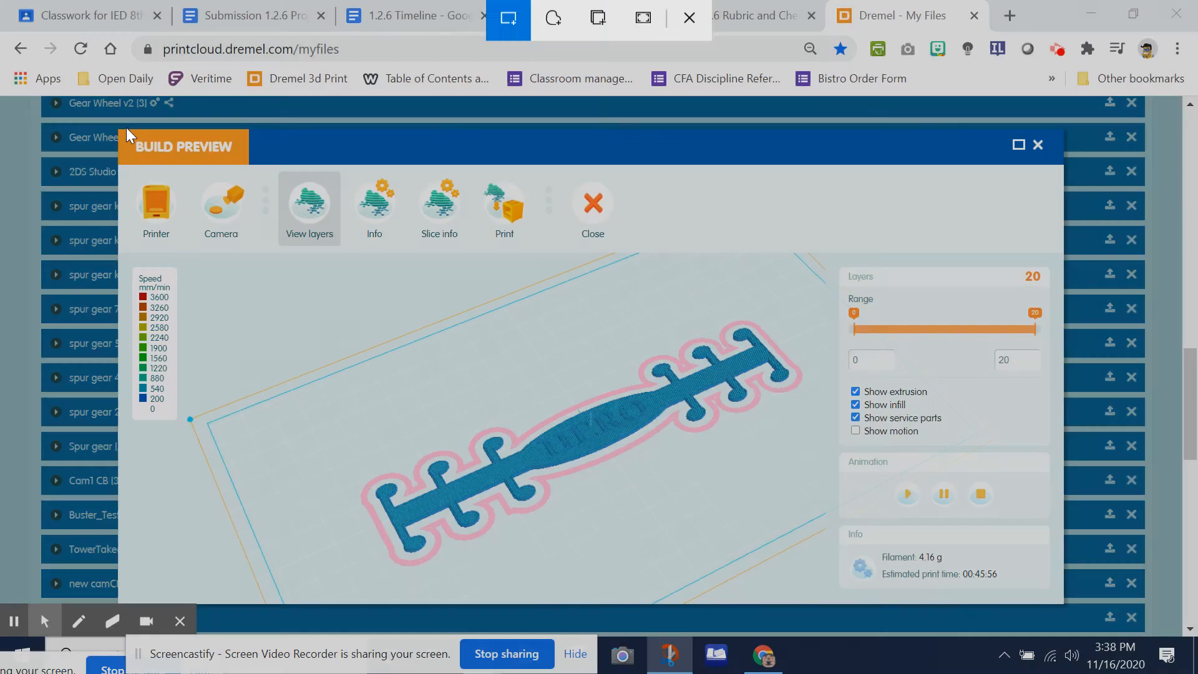
{"action": "mouse_move", "coordinate": [117, 129]}
{"action": "left_mouse_down"}
{"action": "mouse_move", "coordinate": [1055, 580]}
{"action": "mouse_move", "coordinate": [1064, 604]}
{"action": "left_mouse_up"}
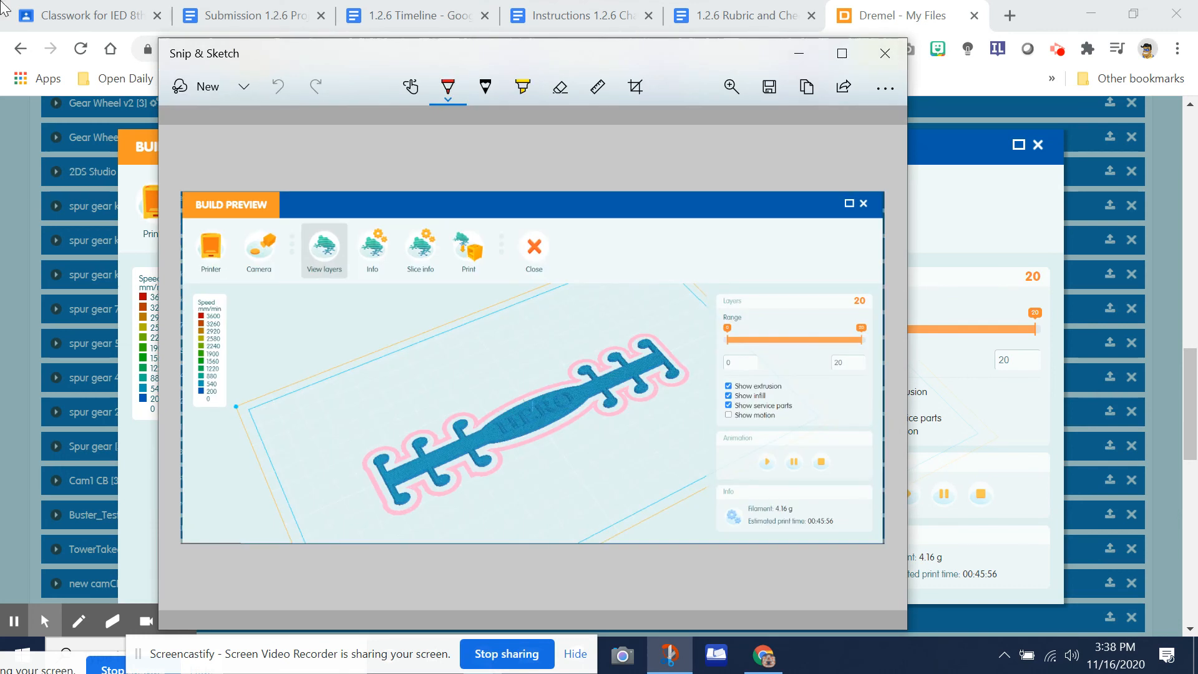
{"action": "left_click", "coordinate": [885, 53]}
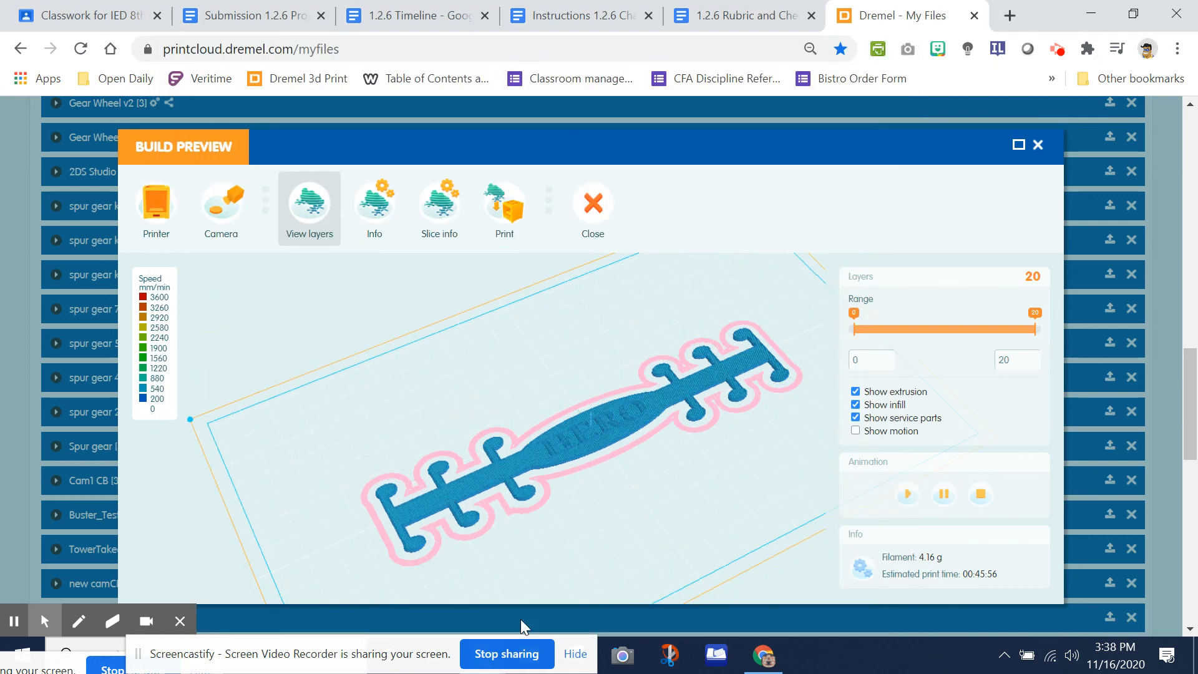